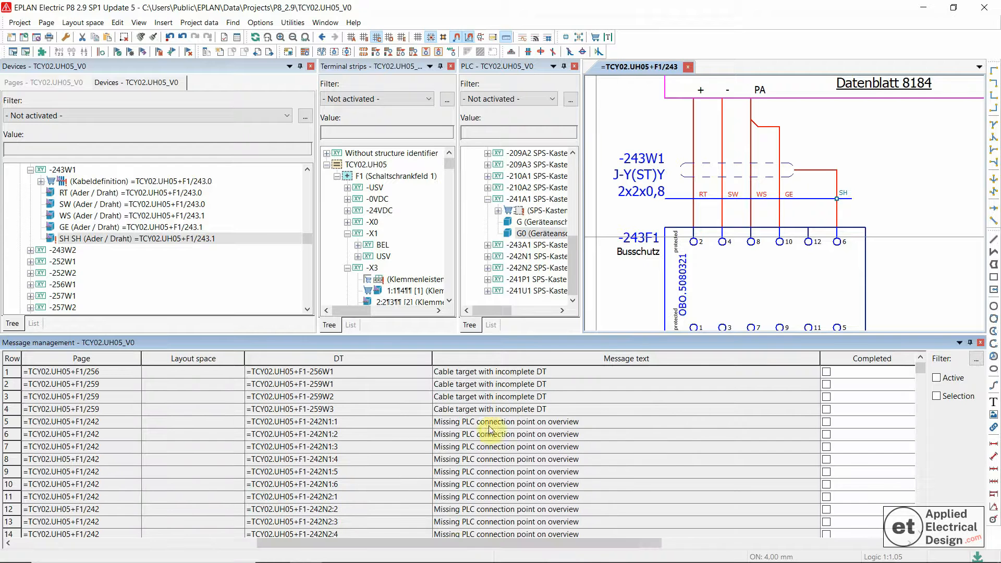
# - Jump to the location of the first cable message, -256W1, and examine the cable's source, target and terminals 133 and 134
pyautogui.click(477, 372)
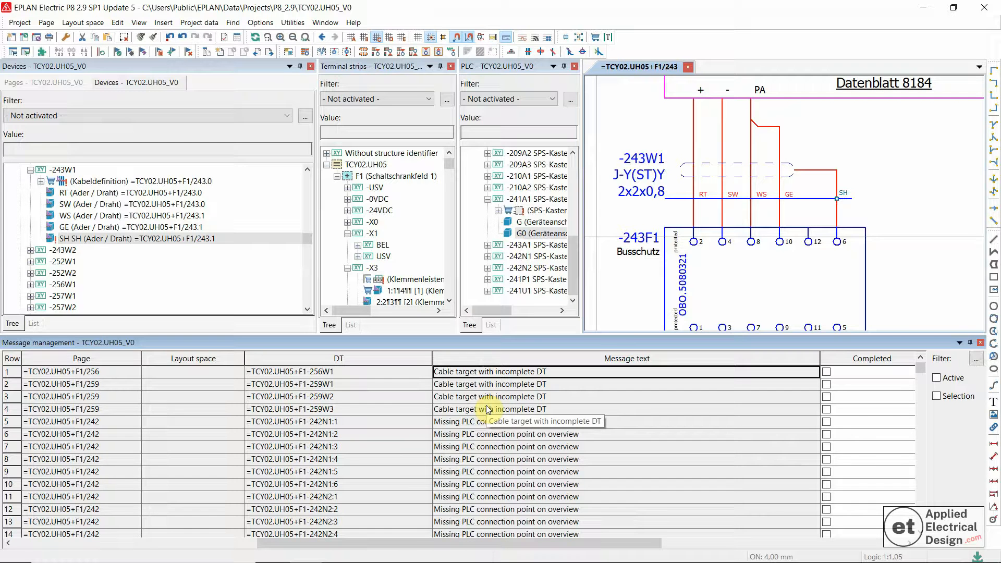
pyautogui.doubleClick(486, 374)
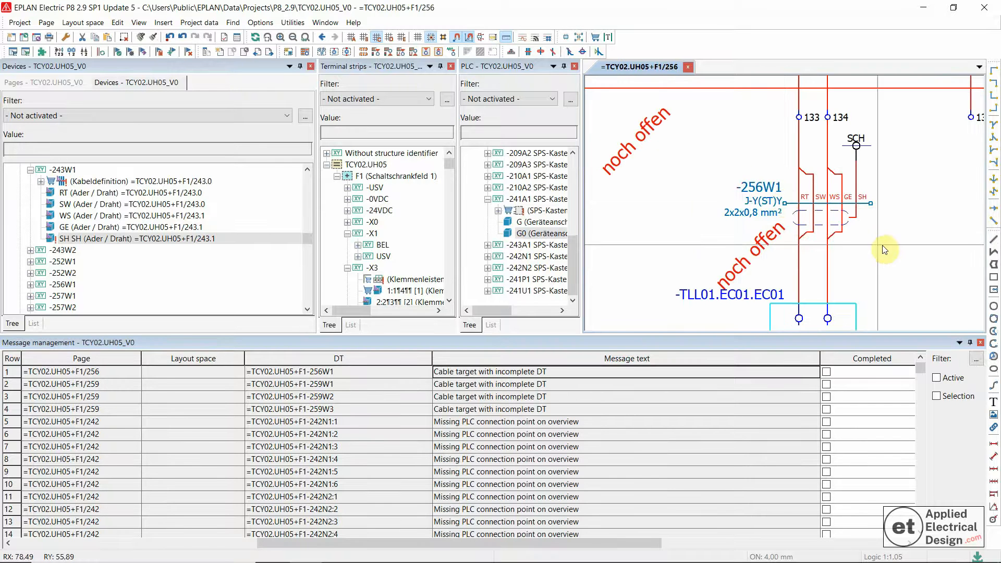
pyautogui.click(700, 245)
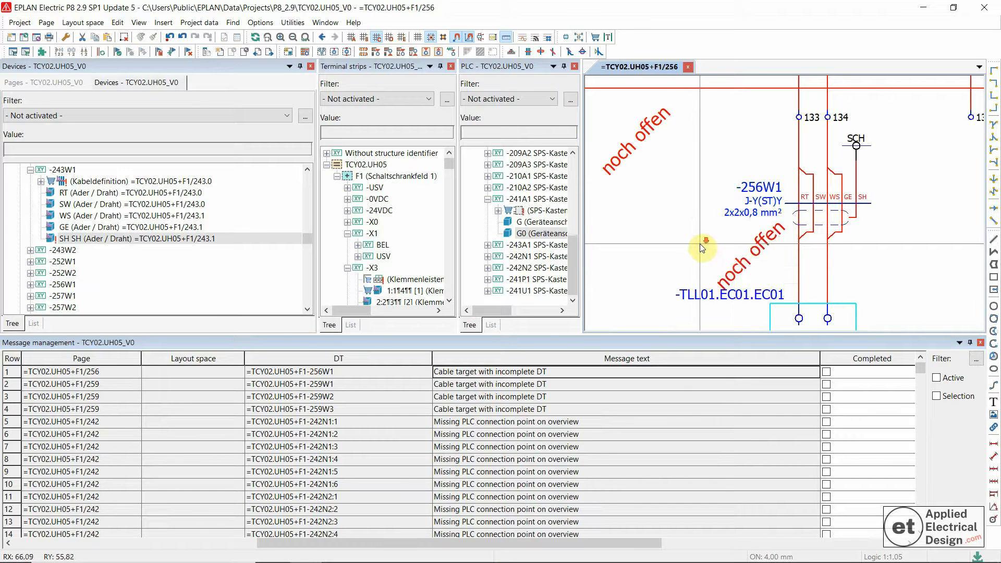
pyautogui.scroll(-1, 700, 243)
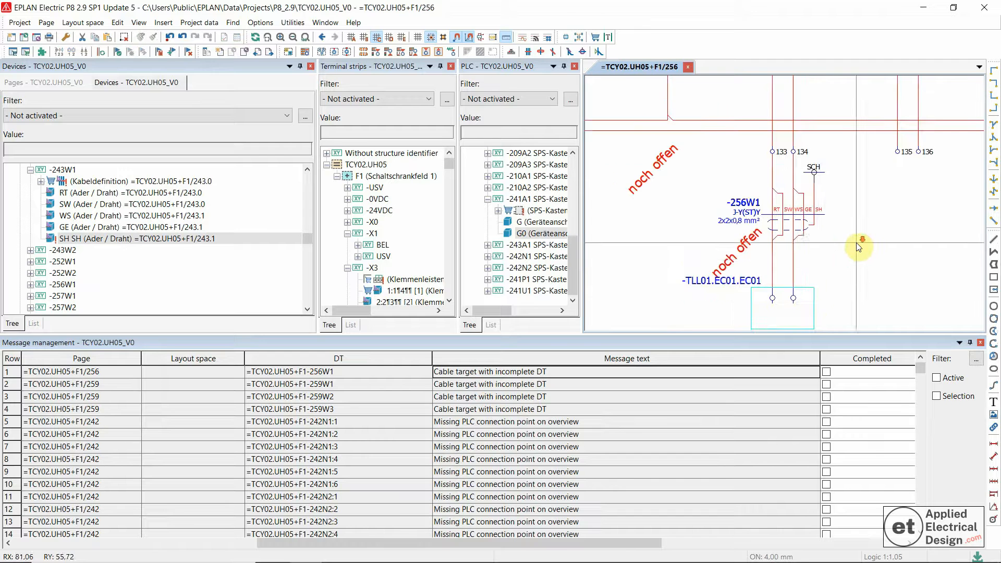
pyautogui.scroll(-2, 857, 243)
pyautogui.scroll(3, 738, 316)
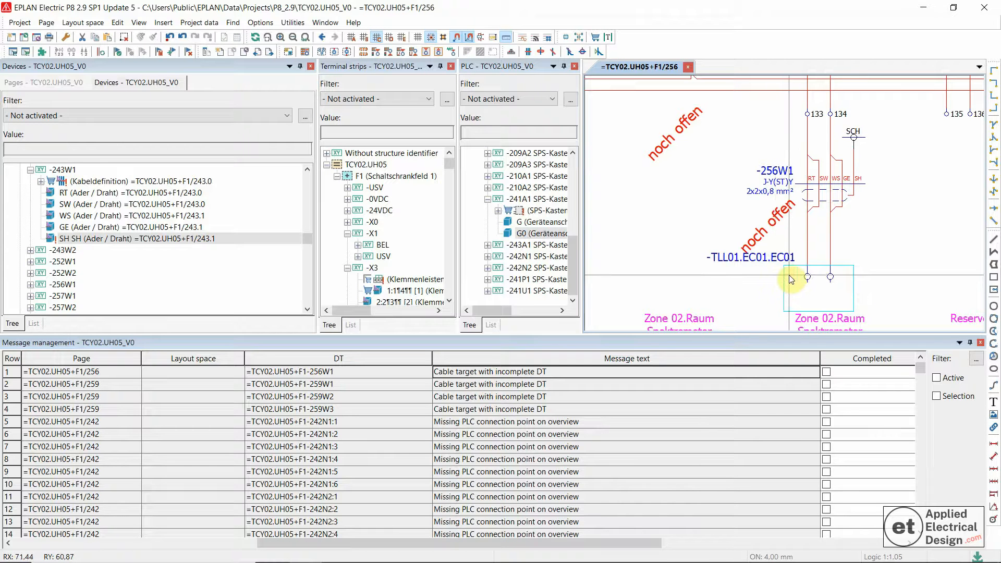
pyautogui.scroll(-3, 798, 281)
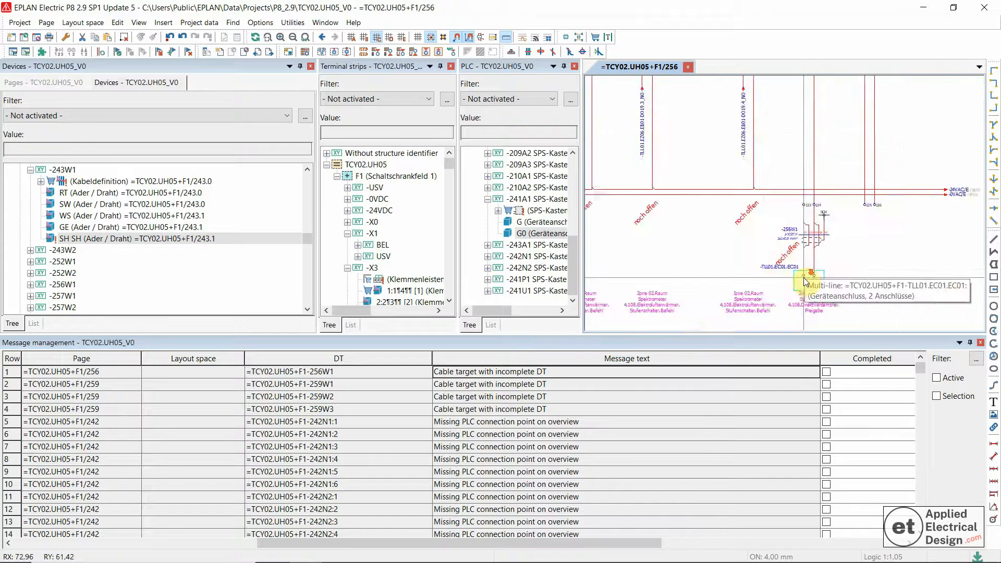
pyautogui.scroll(-1, 806, 281)
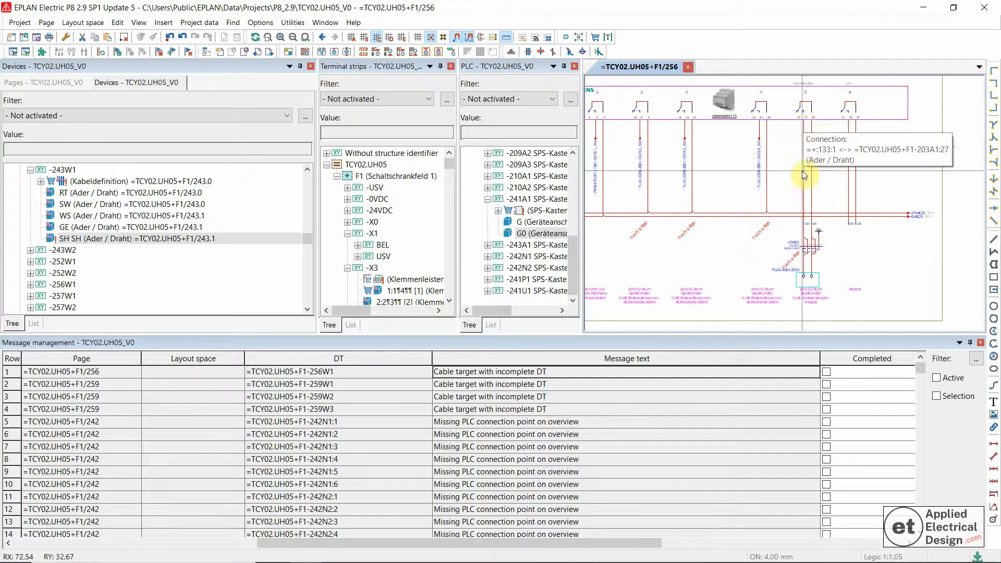
pyautogui.scroll(1, 852, 107)
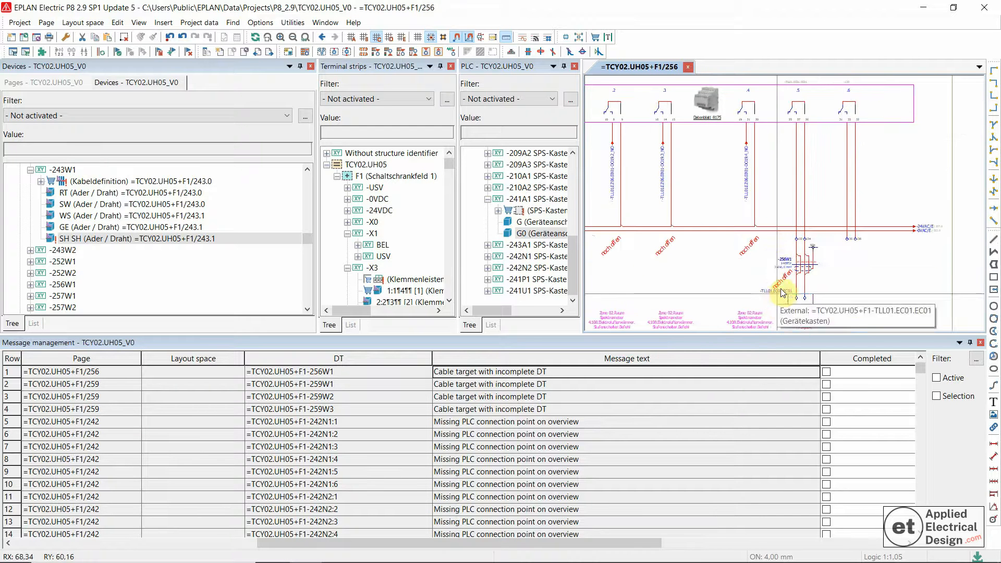
pyautogui.scroll(3, 773, 263)
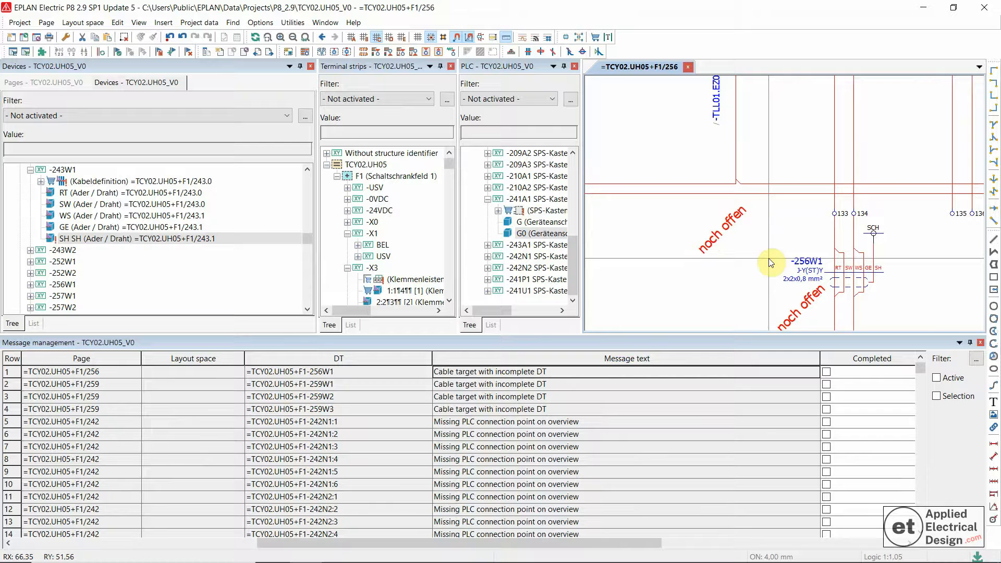
pyautogui.scroll(-2, 939, 235)
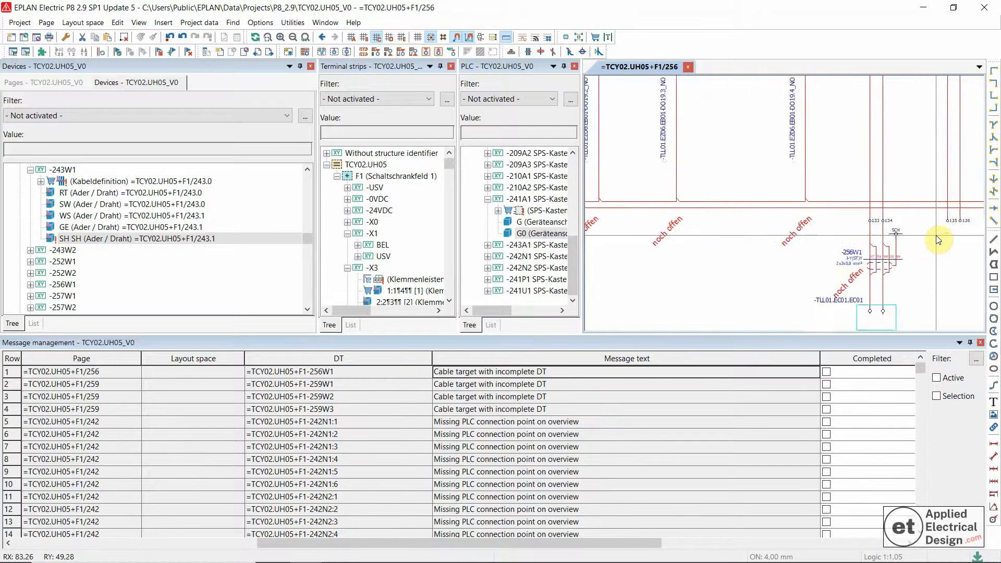
pyautogui.scroll(-2, 936, 236)
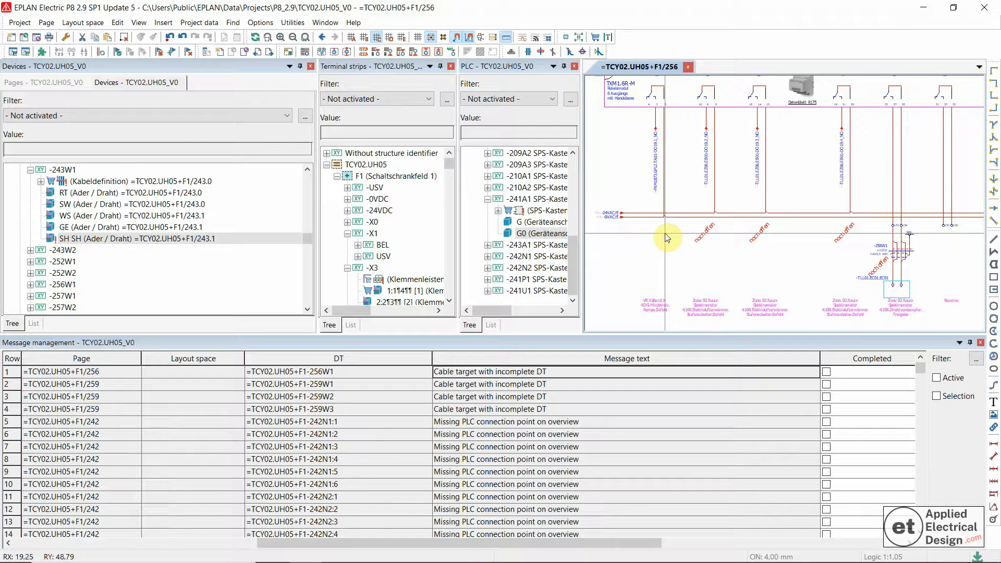
# - Browse the neighbouring schematic pages 254 to 257 to compare their terminals and cables, and return to page 256
pyautogui.press('pageup')
pyautogui.press('pageup')
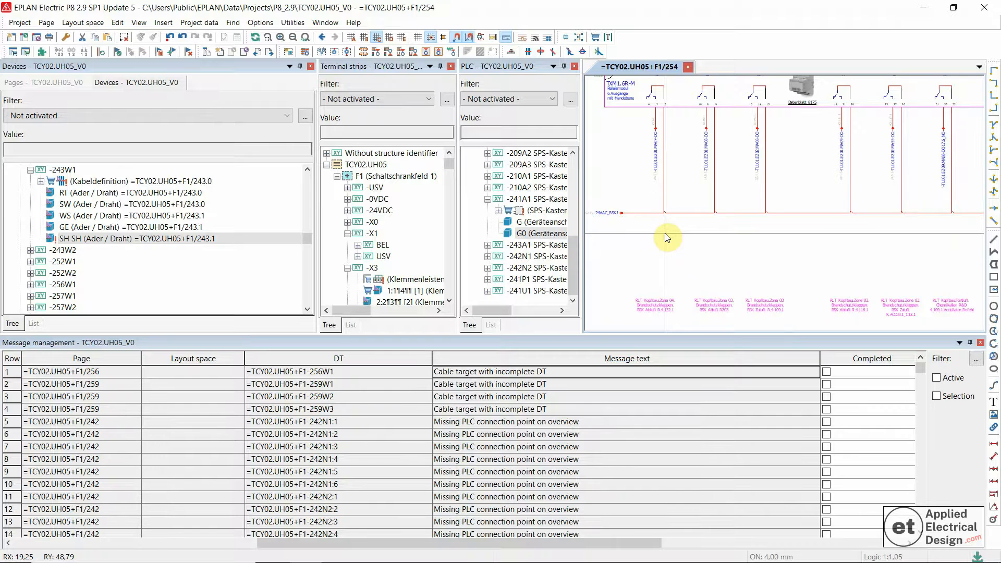
pyautogui.press('pagedown')
pyautogui.press('pagedown')
pyautogui.press('pagedown')
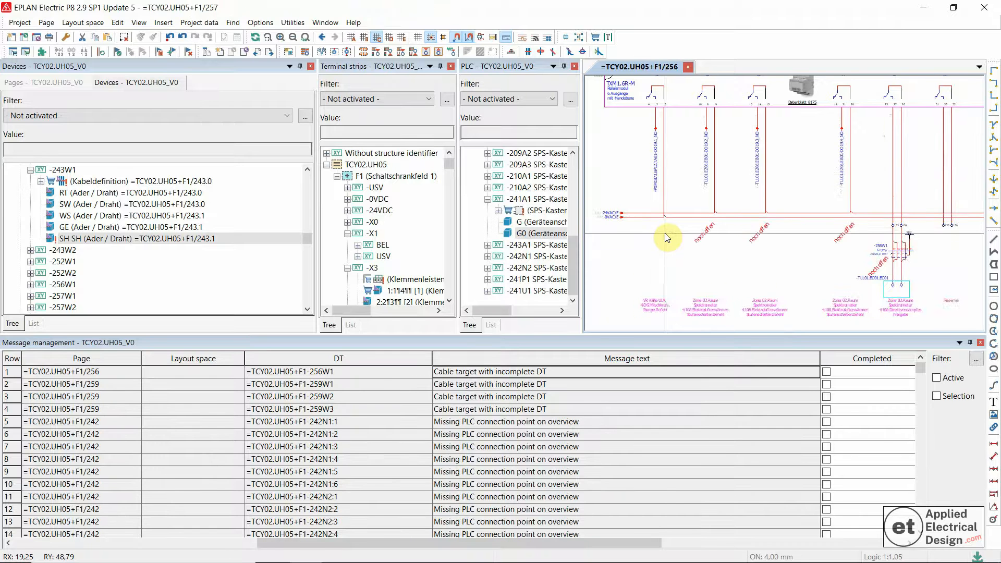
pyautogui.scroll(2, 665, 233)
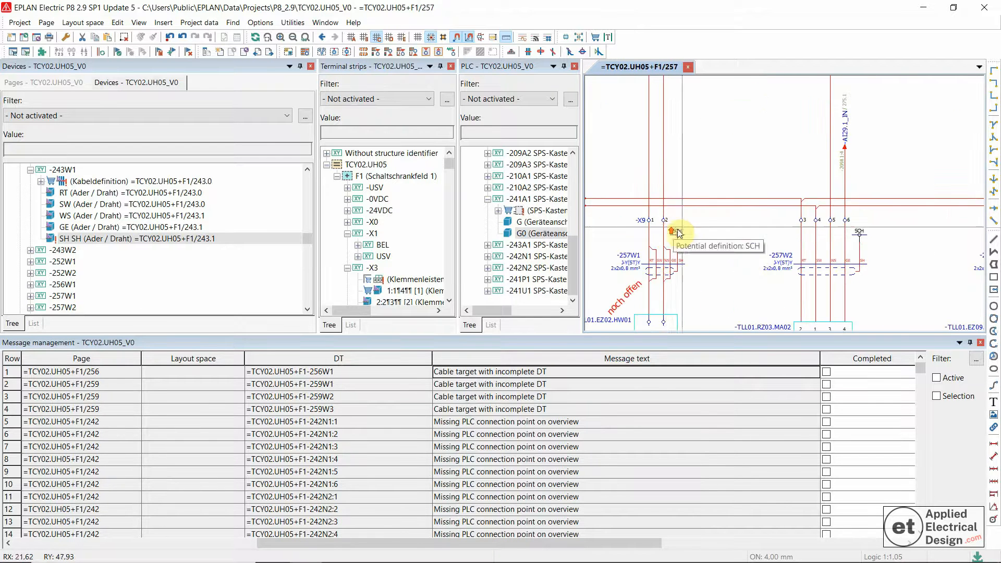
pyautogui.scroll(-2, 641, 217)
pyautogui.click(682, 229)
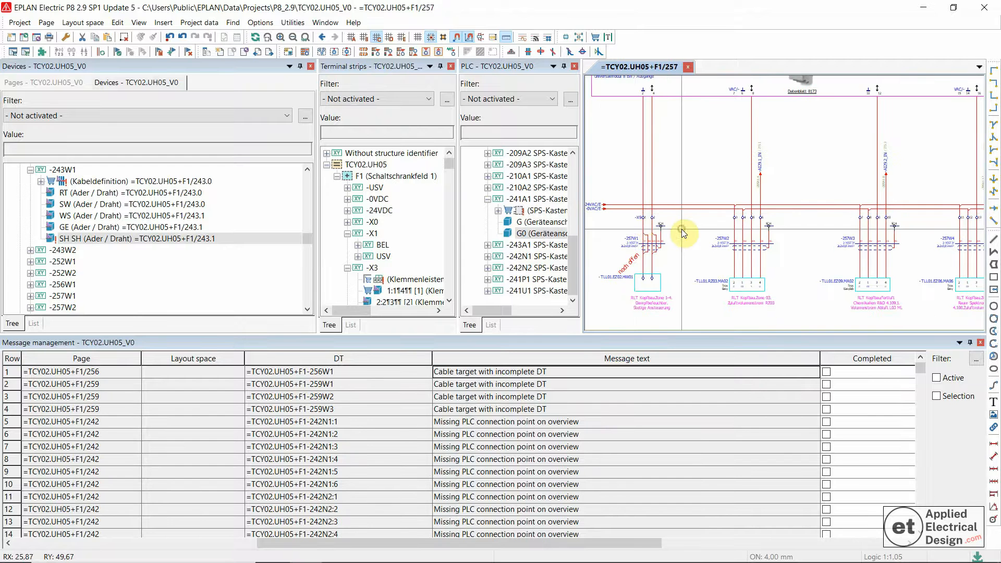
pyautogui.press('pageup')
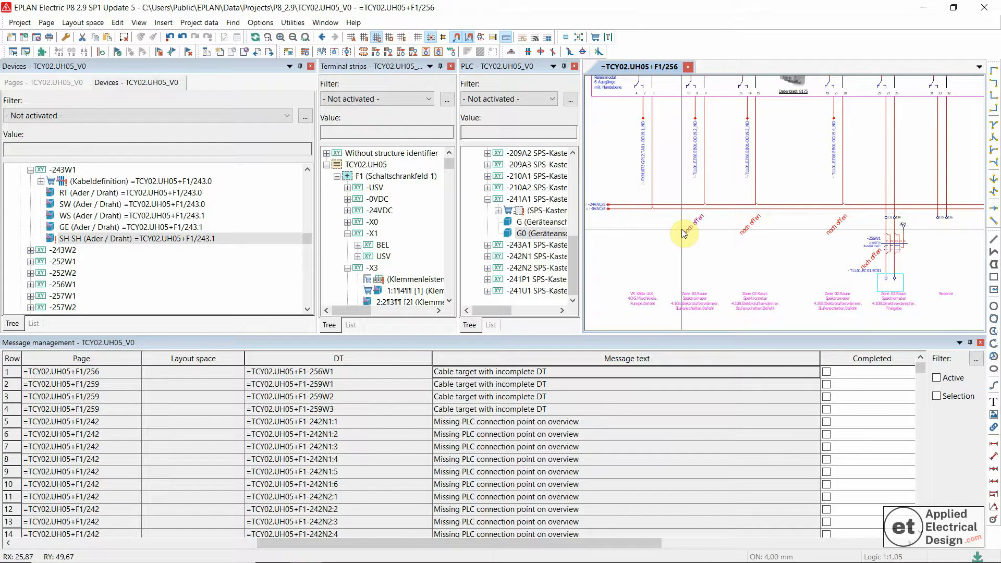
# - Set the displayed DT of terminal 133 above cable -256W1 to -X3
pyautogui.scroll(3, 954, 228)
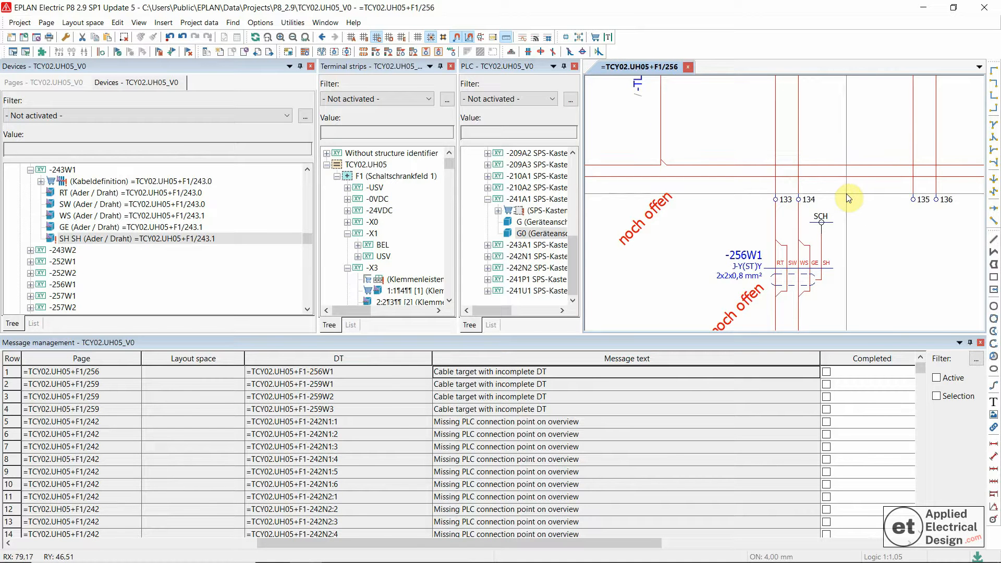
pyautogui.scroll(-2, 864, 253)
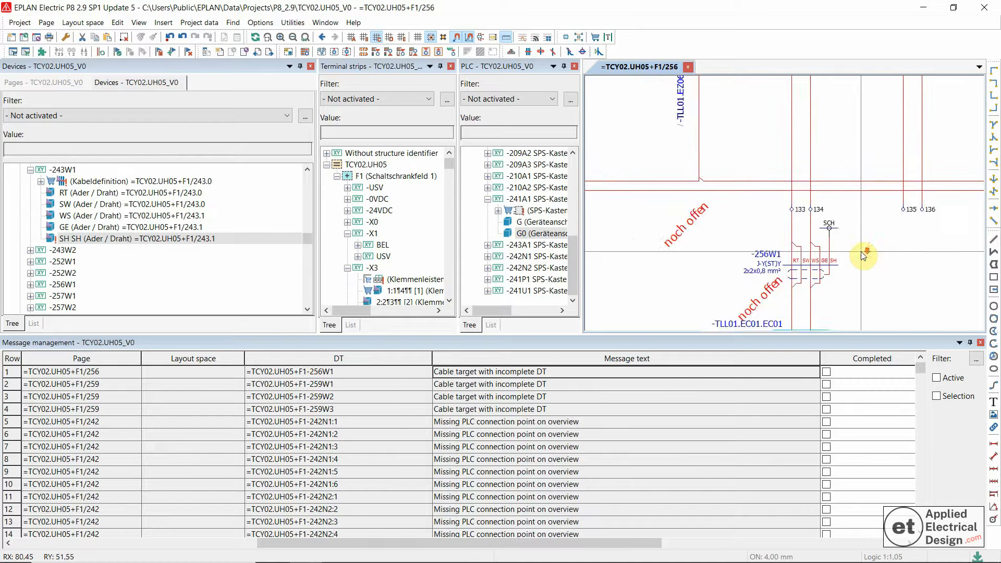
pyautogui.scroll(2, 816, 230)
pyautogui.doubleClick(809, 215)
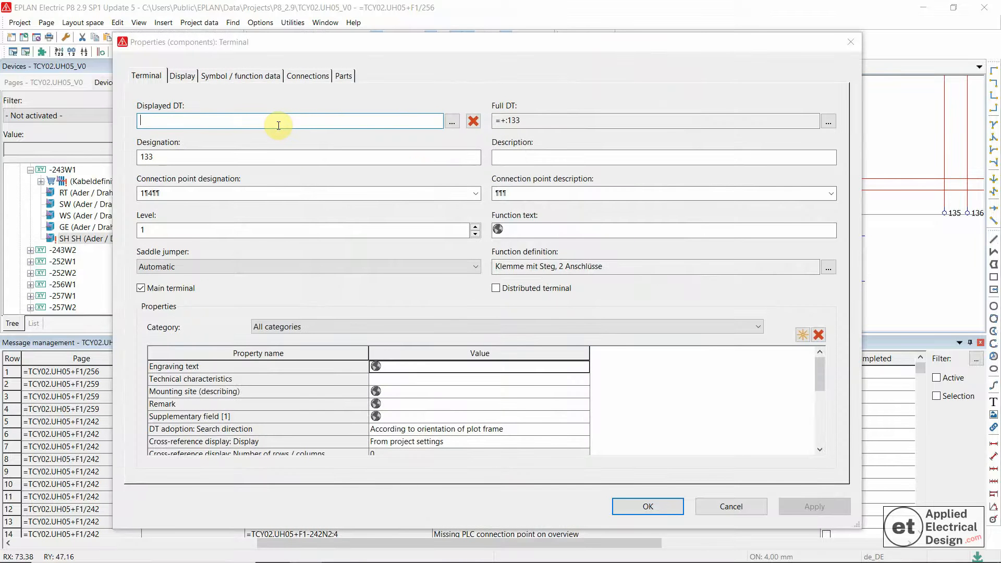
pyautogui.write('-X3')
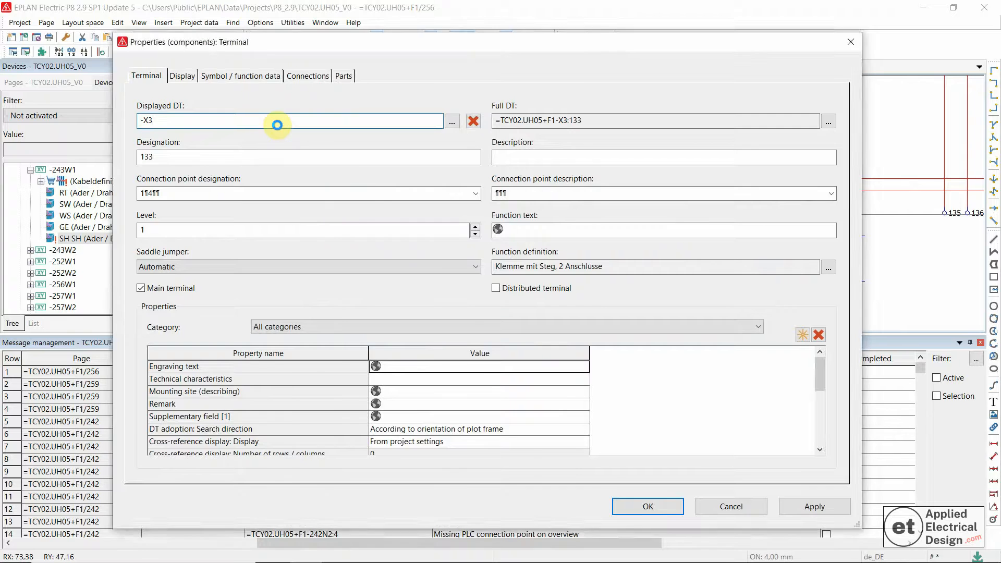
pyautogui.press('Return')
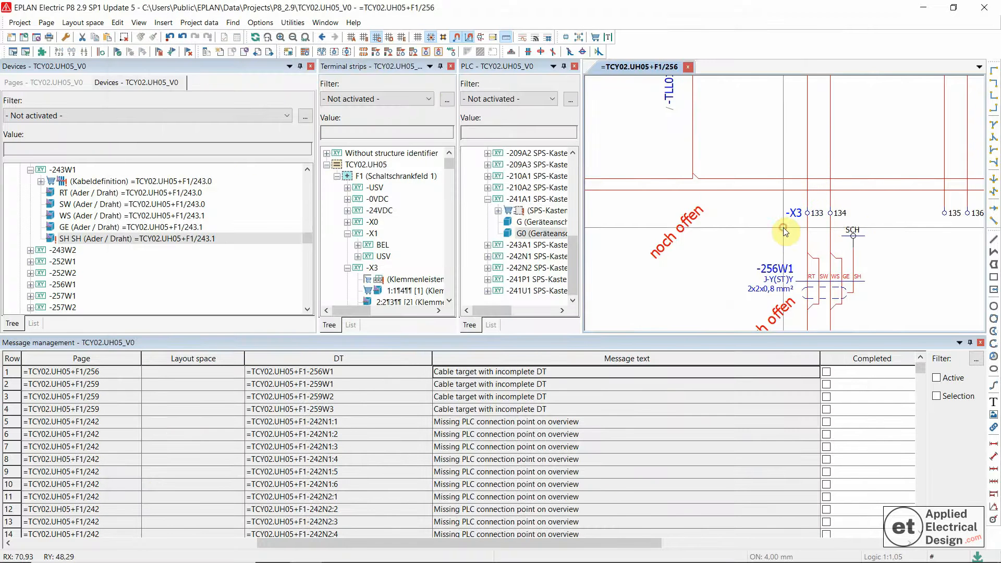
# - Inspect terminal 133 and undo its last DT change
pyautogui.scroll(-2, 773, 290)
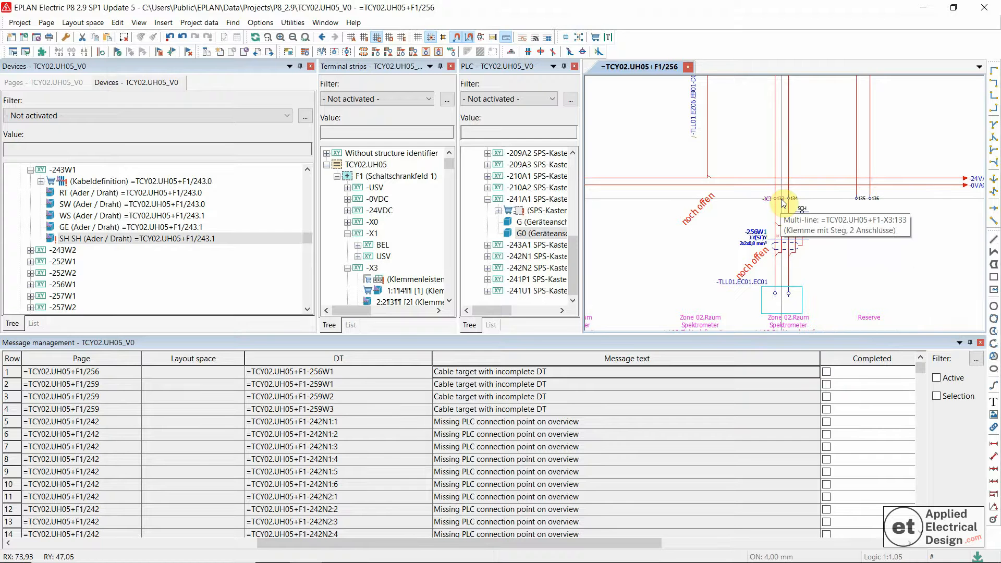
pyautogui.scroll(3, 788, 209)
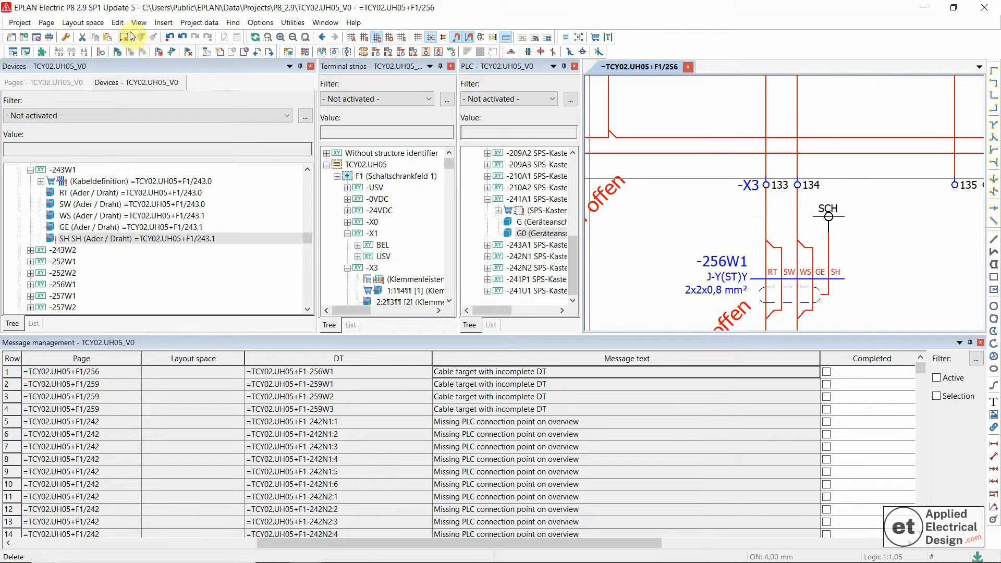
pyautogui.click(118, 22)
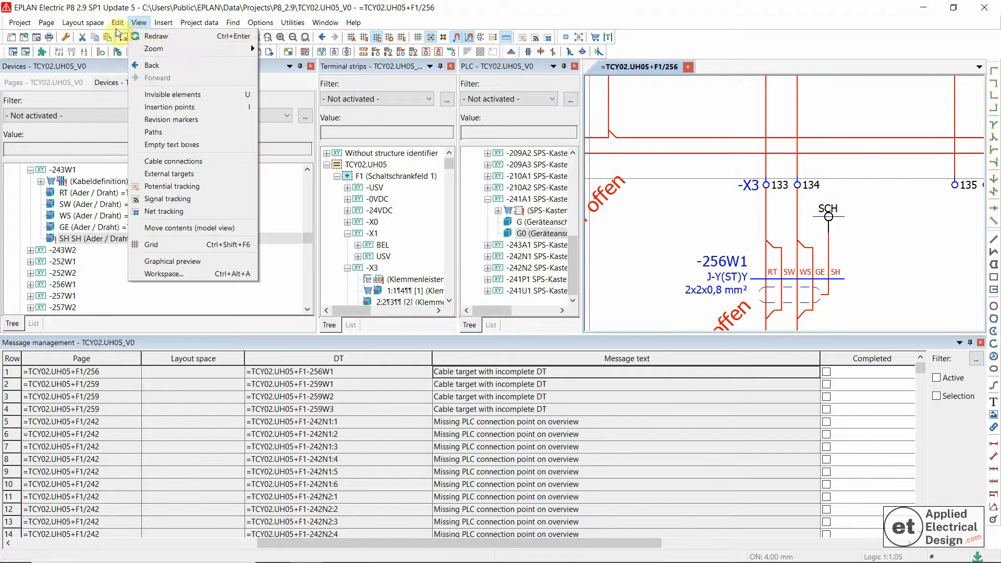
pyautogui.click(137, 66)
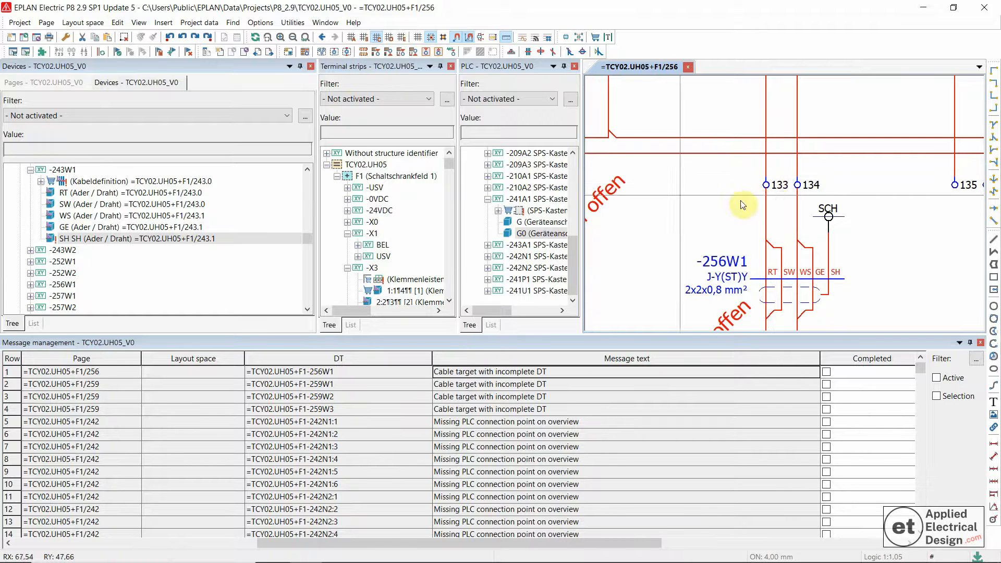
# - Locate terminal 133 in the device and terminal strip navigators by synchronizing the selection
pyautogui.rightClick(766, 184)
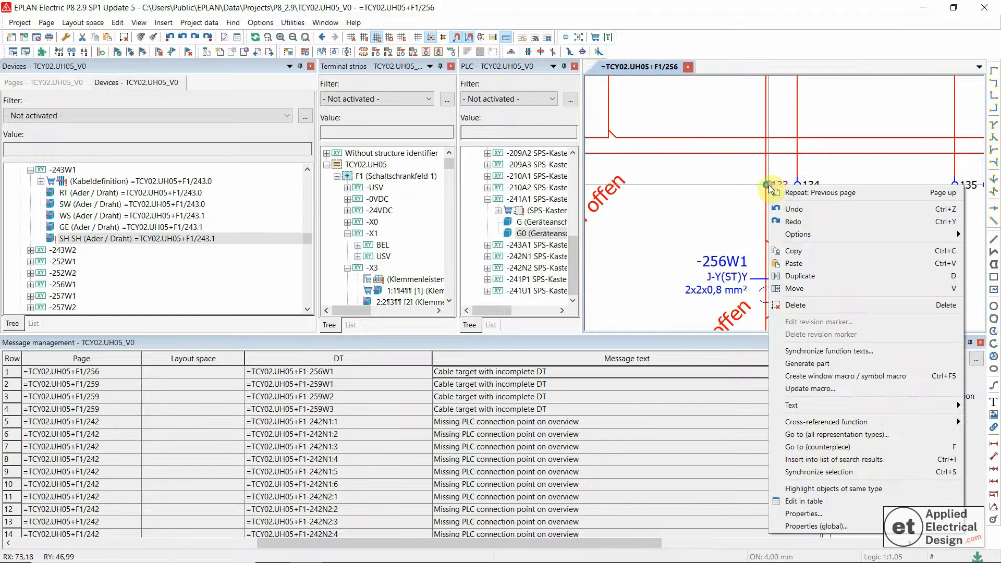
pyautogui.click(820, 473)
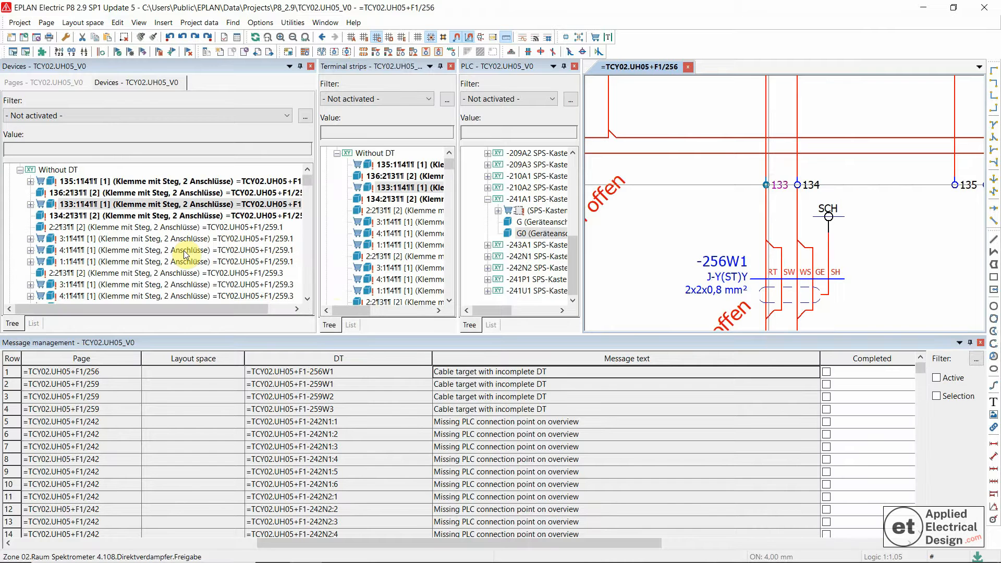
pyautogui.click(372, 154)
pyautogui.scroll(1, 391, 215)
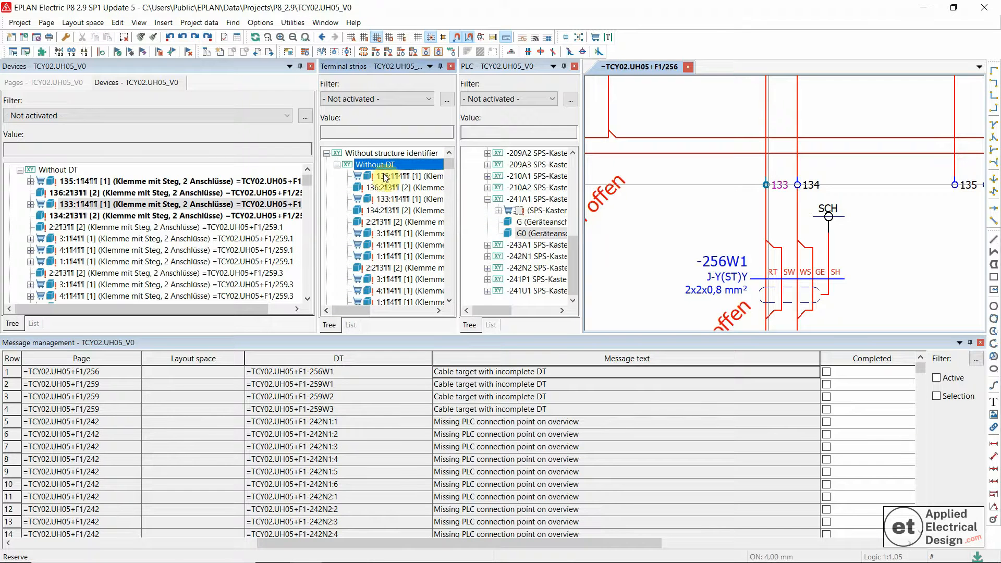
# - Review the terminals listed under Without DT in the device navigator and collapse that group
pyautogui.click(167, 227)
pyautogui.scroll(-2, 137, 266)
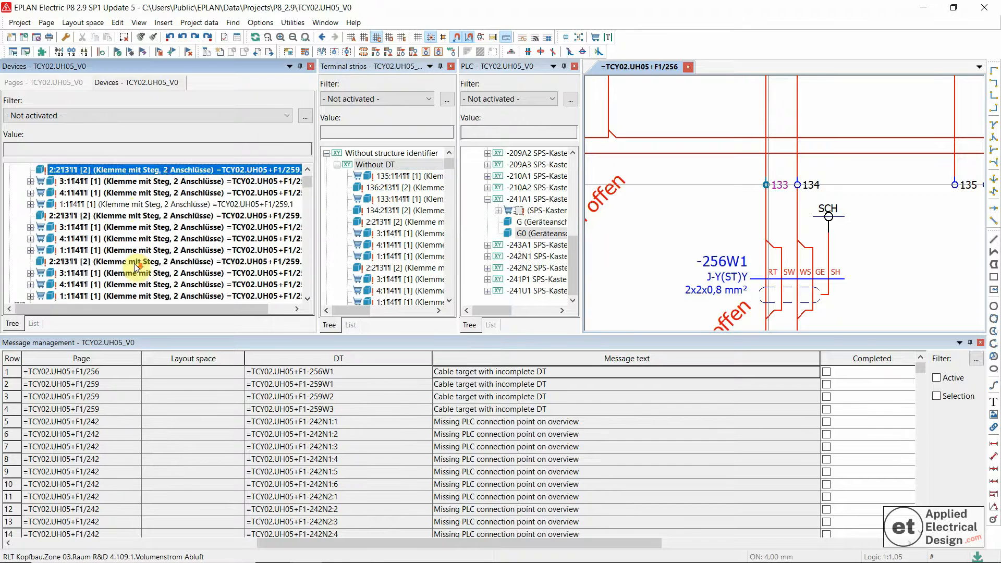
pyautogui.scroll(2, 136, 266)
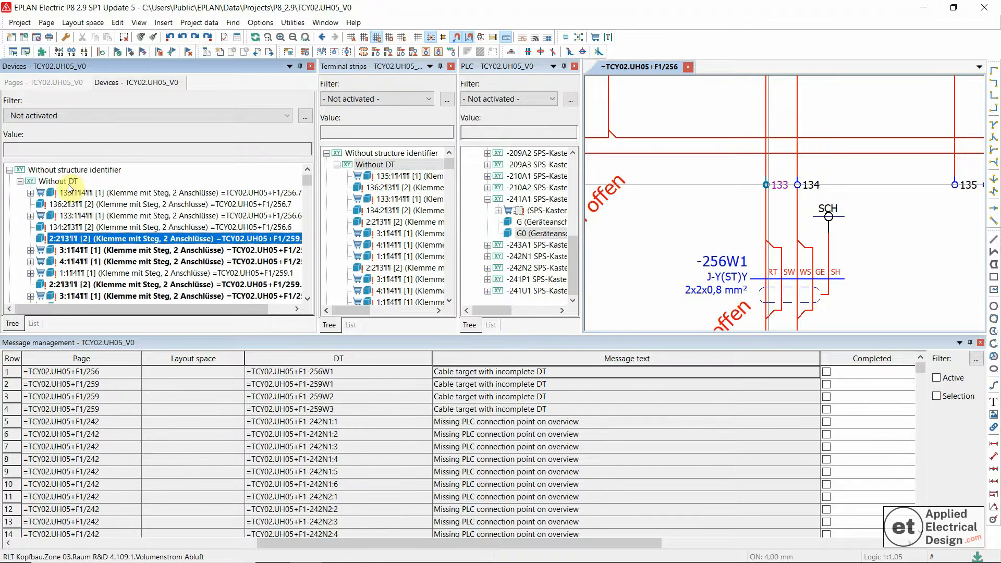
pyautogui.doubleClick(59, 182)
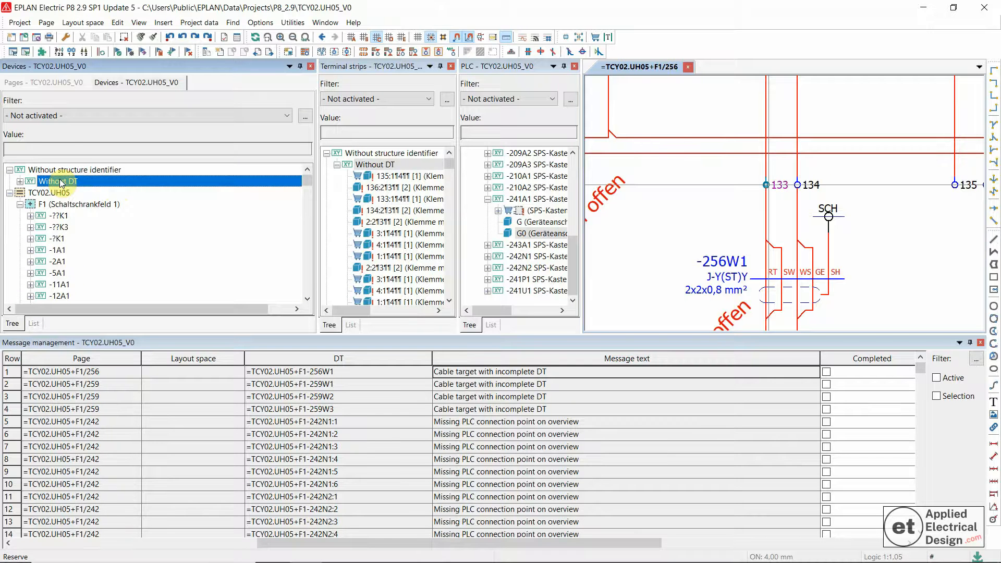
# - Assign terminal 133 on page 256 to terminal strip -X3 through its displayed DT
pyautogui.click(672, 227)
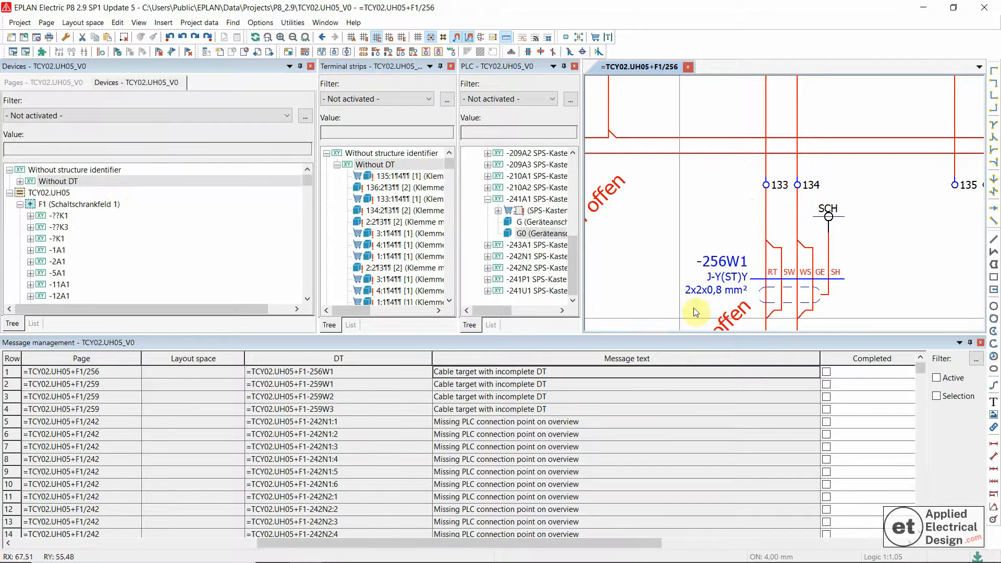
pyautogui.doubleClick(767, 185)
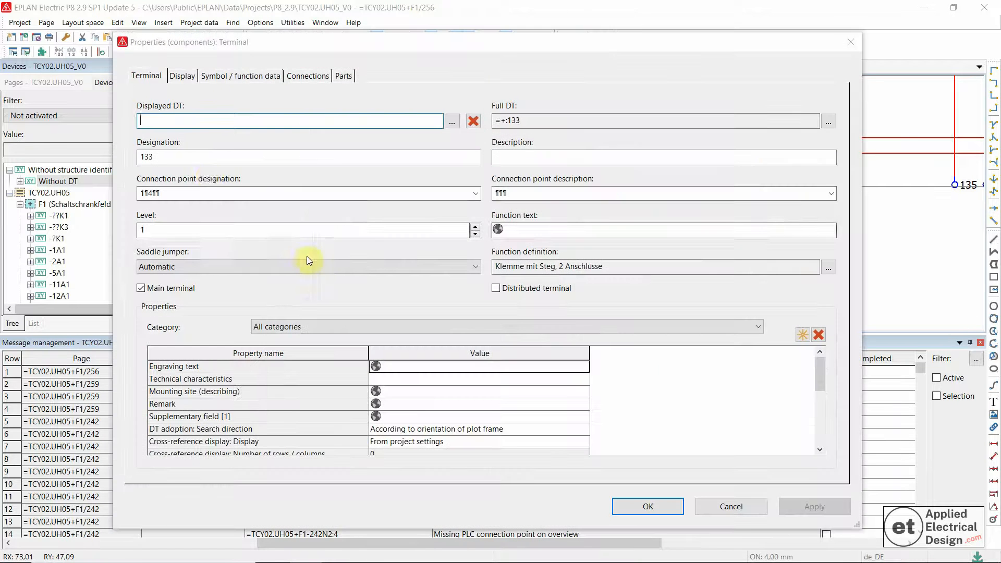
pyautogui.write('-X3')
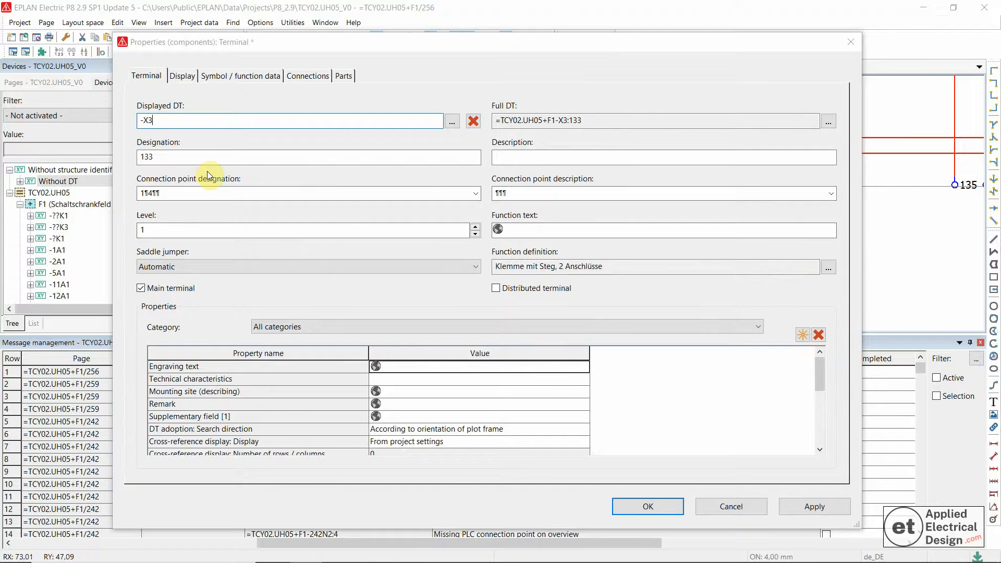
pyautogui.press('Return')
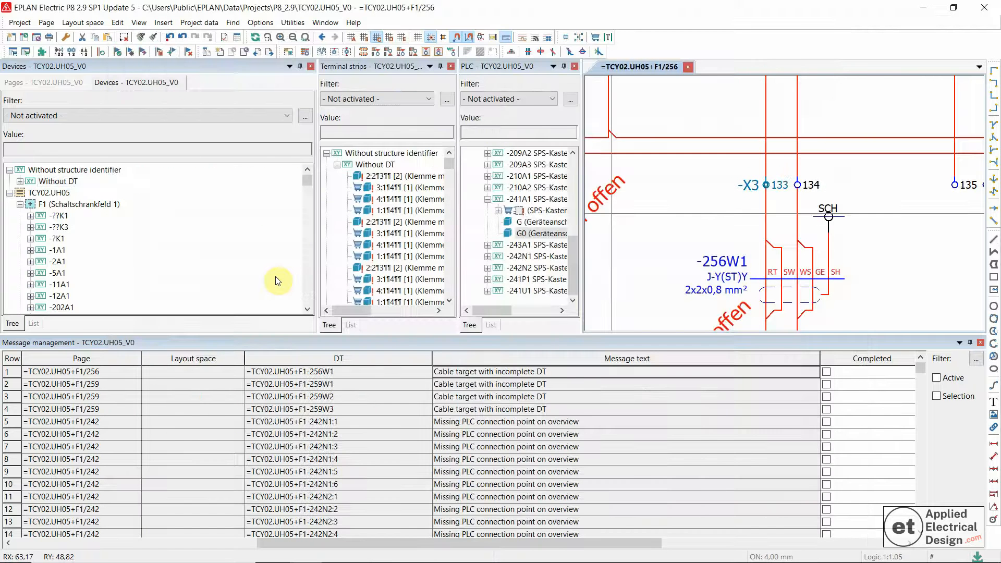
# - Expand the Without DT group in the device navigator and go to the graphic of its first terminal on page 259
pyautogui.doubleClick(57, 181)
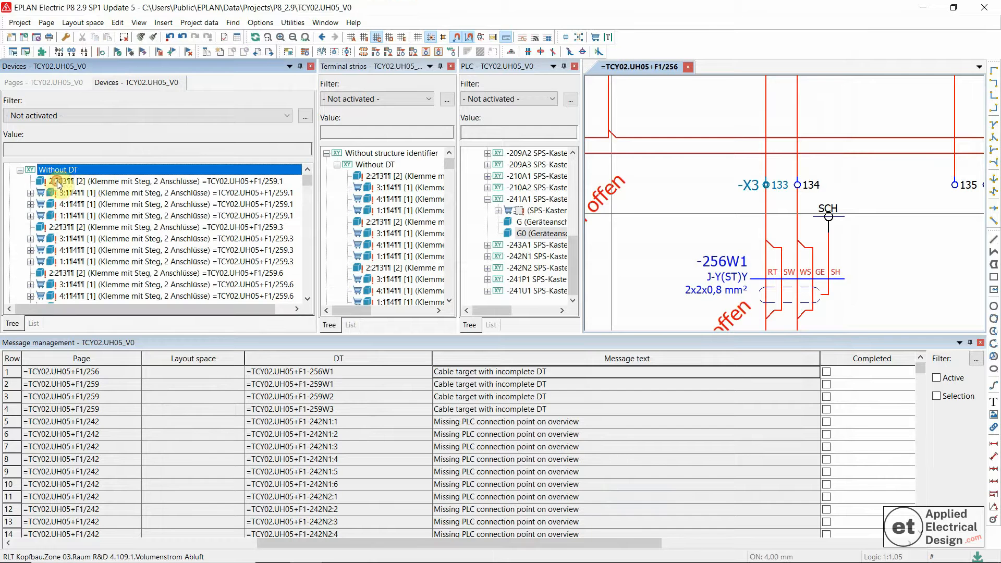
pyautogui.rightClick(90, 183)
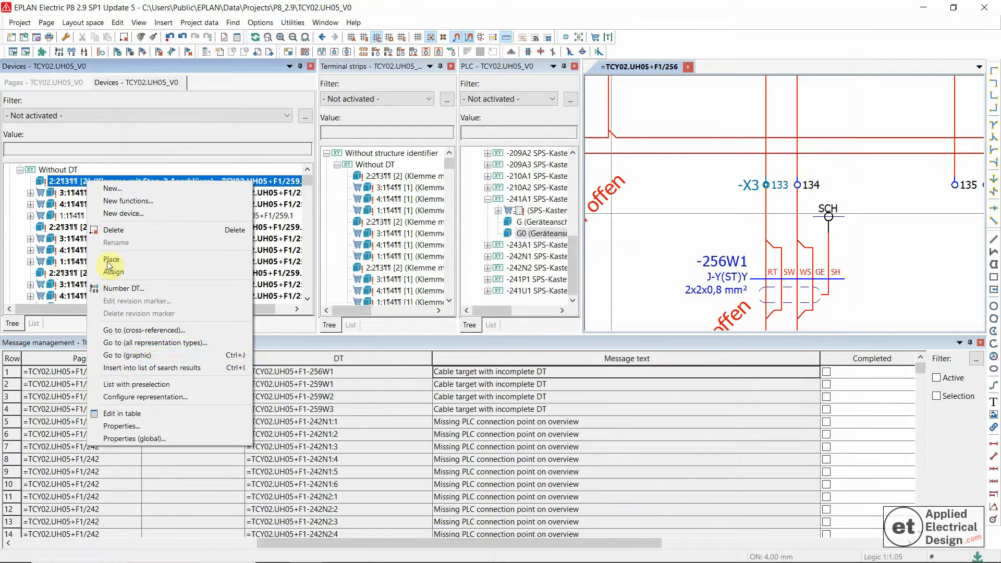
pyautogui.click(124, 359)
# - Assign terminal 1 above cable -259W1 to terminal strip -X9 through its displayed DT
pyautogui.scroll(-3, 803, 197)
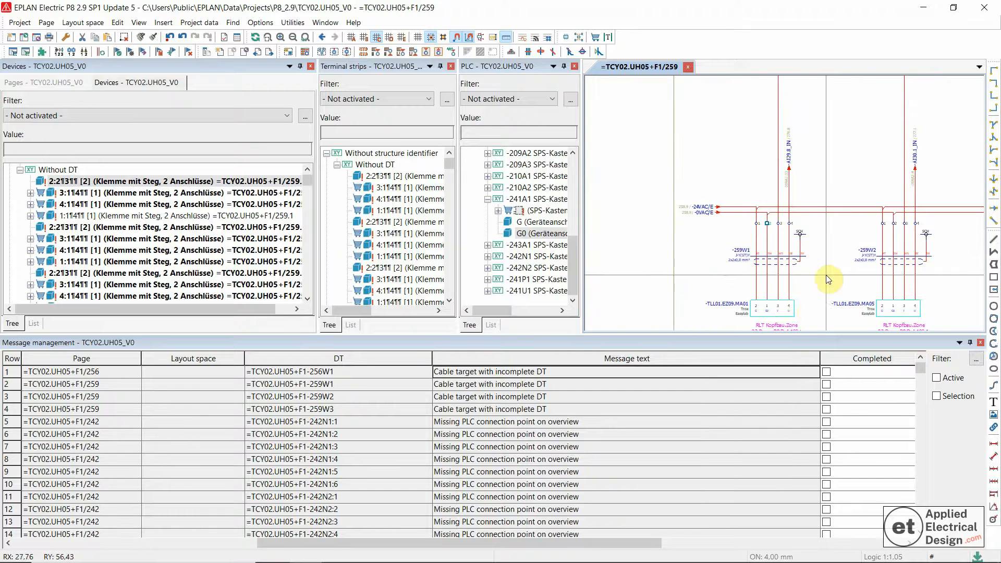
pyautogui.scroll(2, 826, 274)
pyautogui.scroll(-1, 819, 265)
pyautogui.scroll(2, 691, 144)
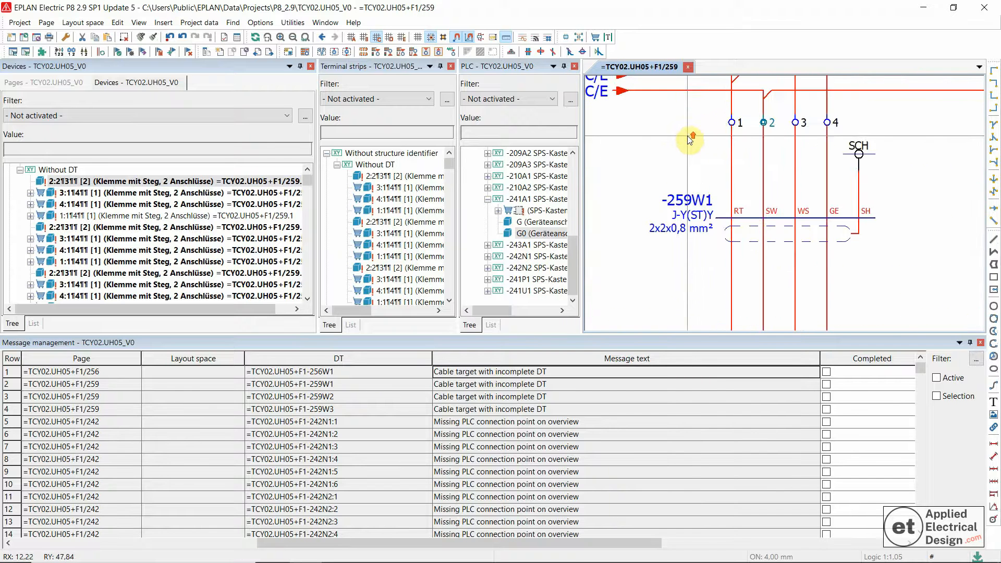
pyautogui.click(730, 121)
pyautogui.doubleClick(731, 121)
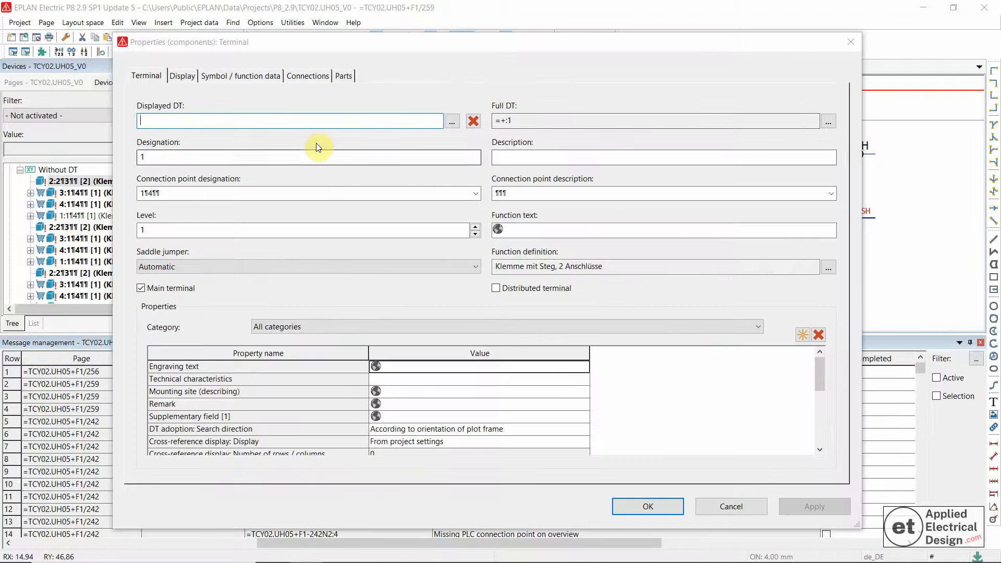
pyautogui.write('-X9')
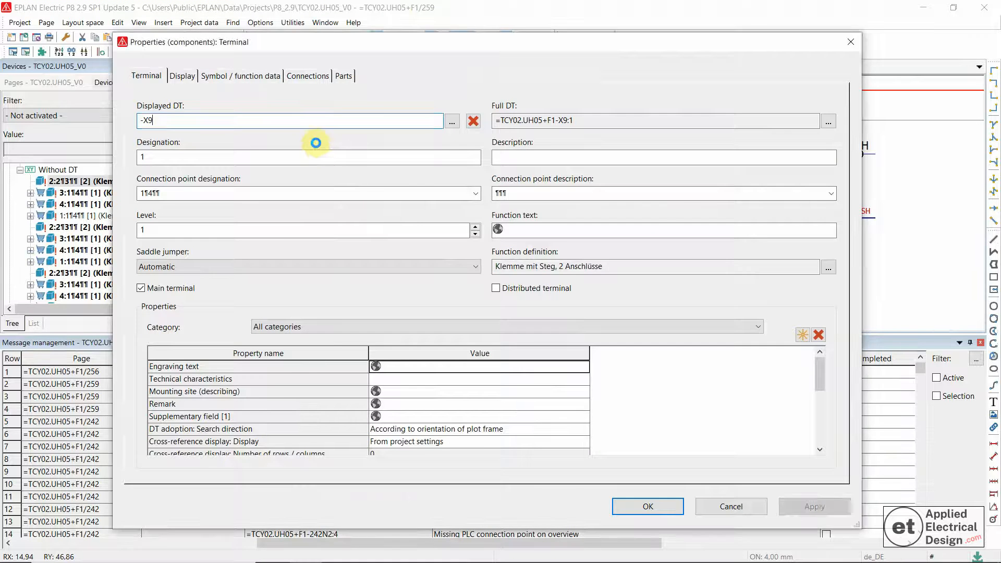
pyautogui.press('Return')
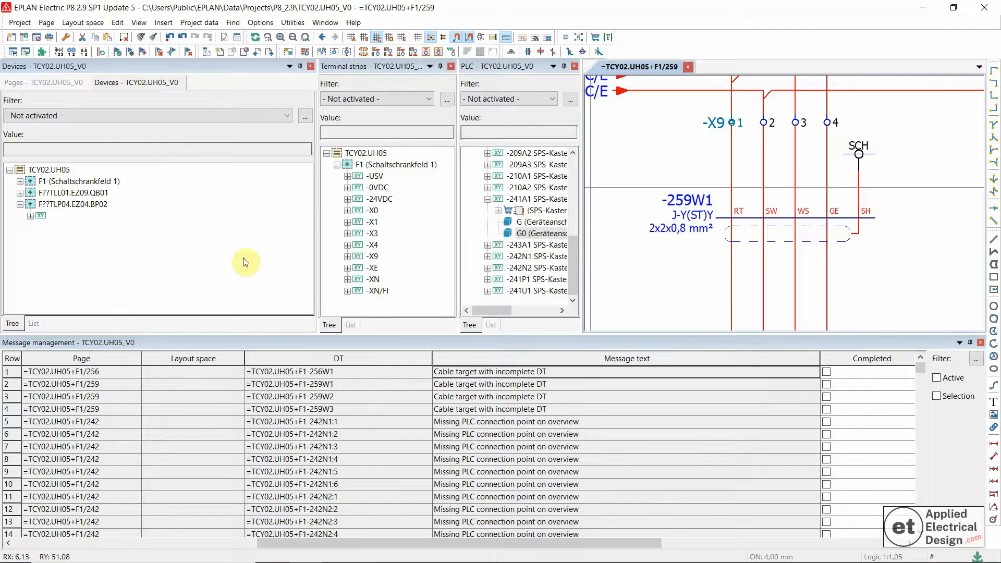
# - Select the four "Cable target with incomplete DT" messages for review and check the project with the Offline settings
pyautogui.click(503, 399)
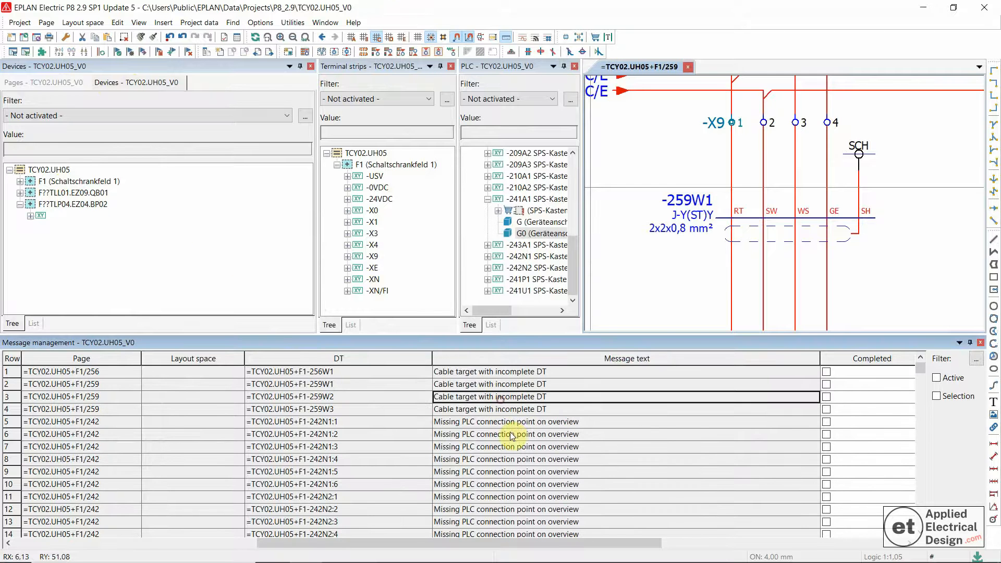
pyautogui.moveTo(473, 372); pyautogui.dragTo(473, 411)
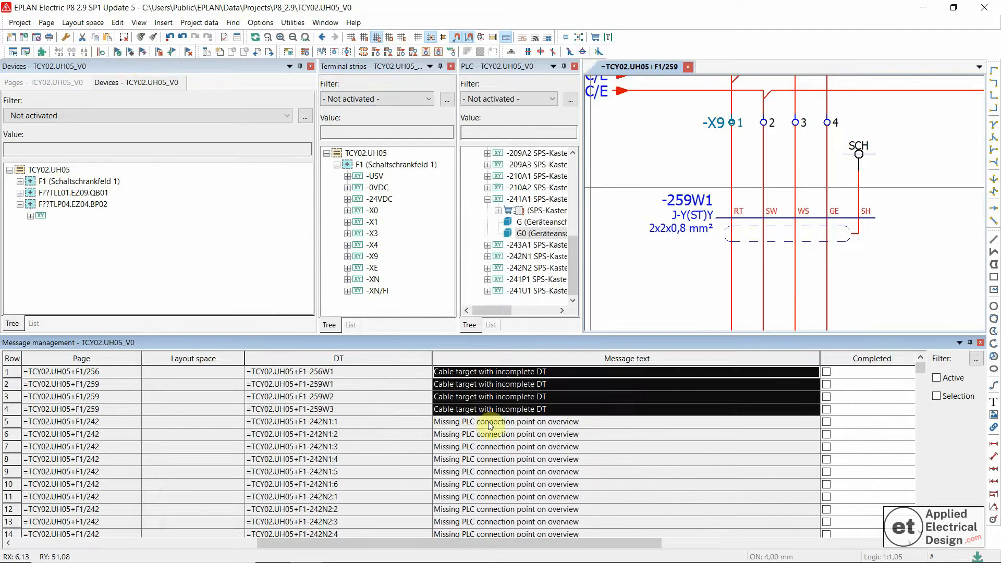
pyautogui.click(487, 396)
pyautogui.rightClick(487, 396)
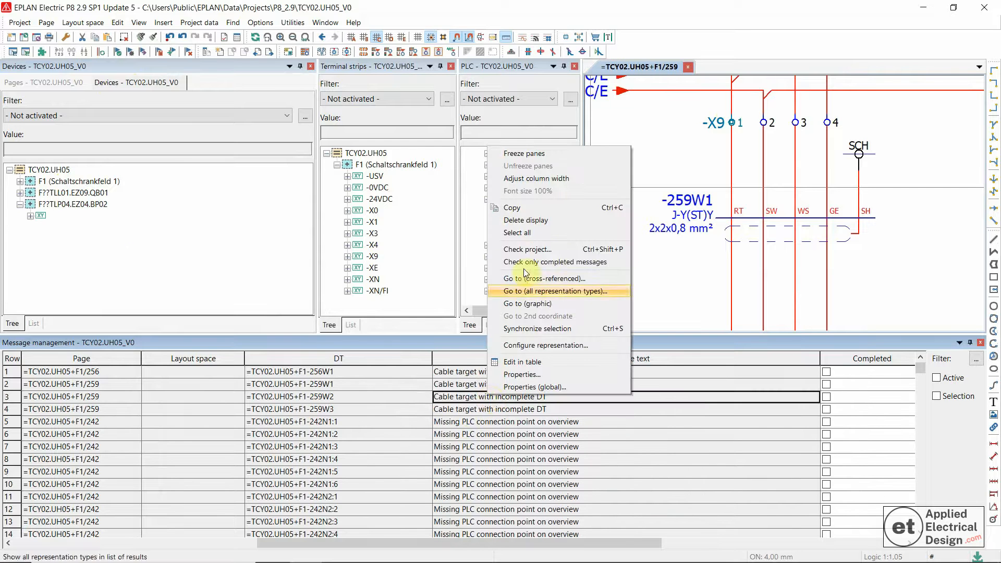
pyautogui.click(525, 248)
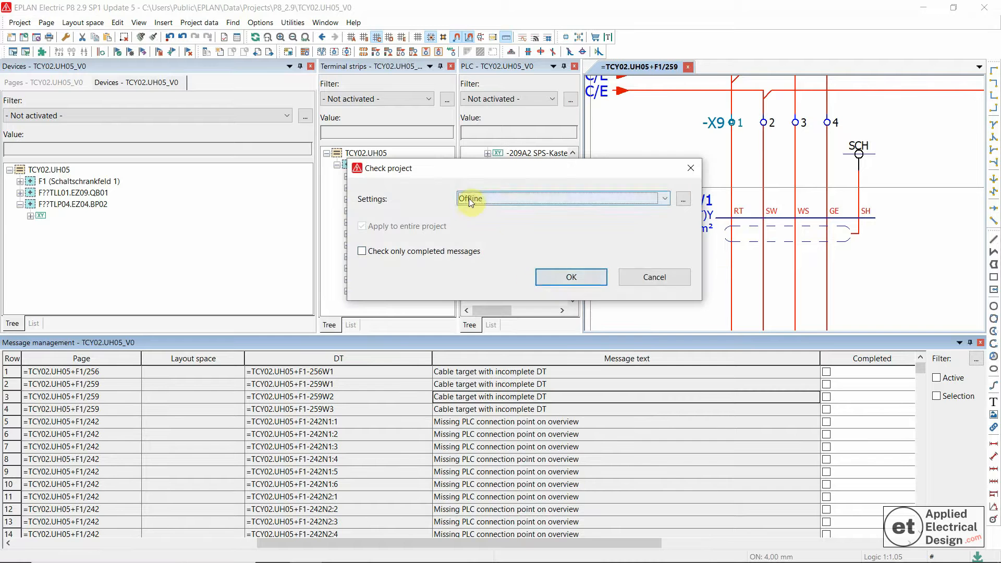
pyautogui.click(552, 278)
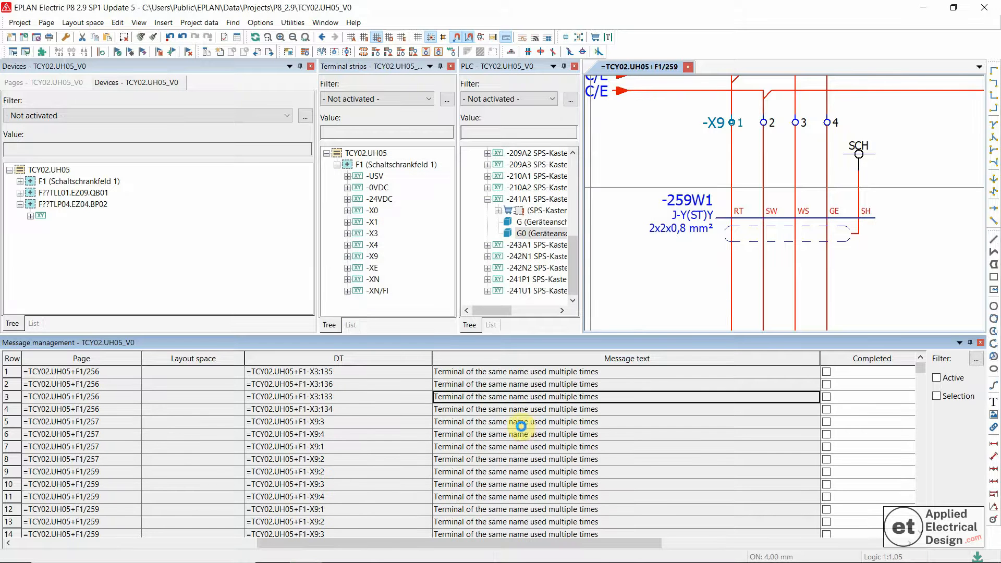
pyautogui.click(523, 425)
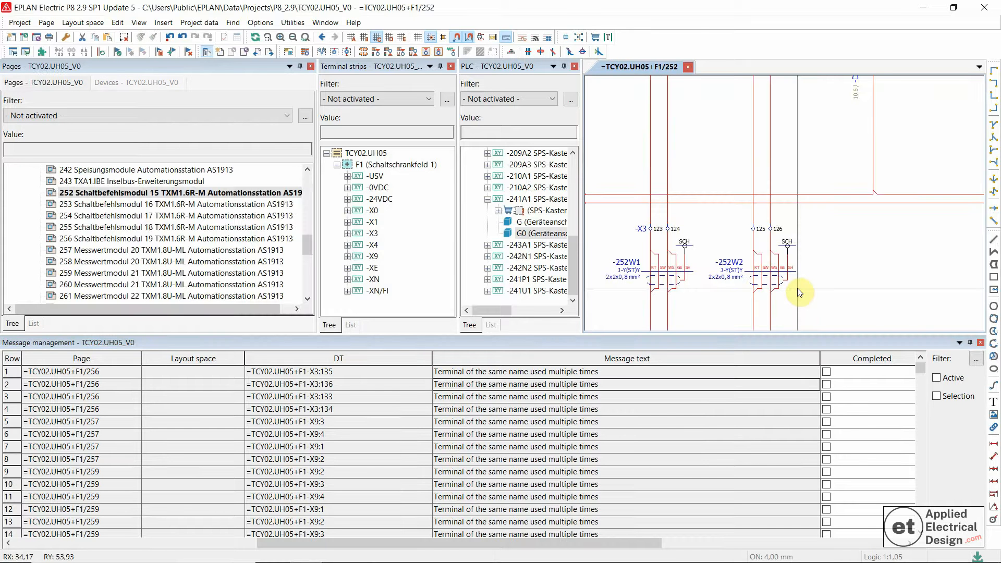
# - Clear the displayed DT of black box -TCY02.UH05.M015 below cable -252W1 on page 252
pyautogui.scroll(-2, 719, 201)
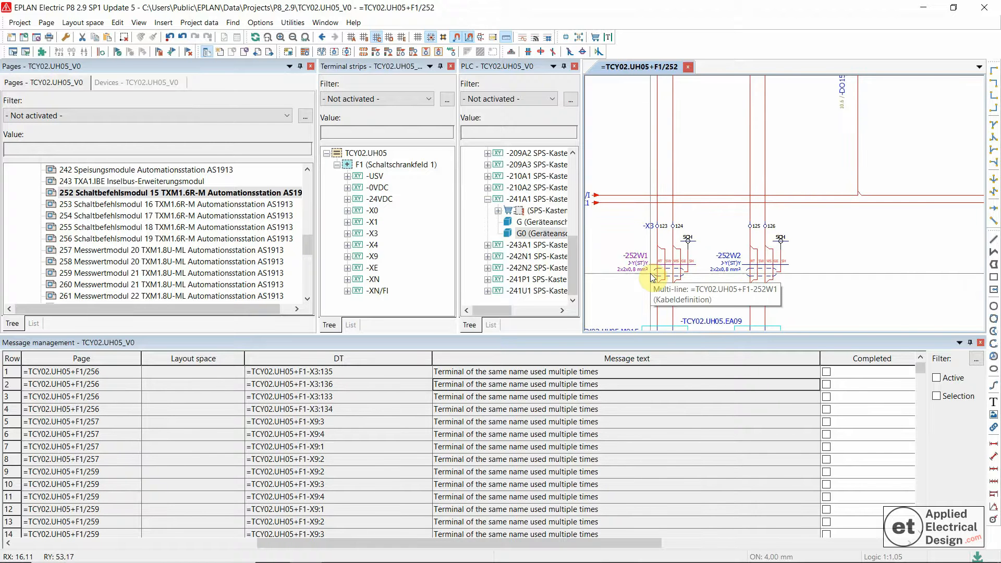
pyautogui.scroll(-2, 686, 231)
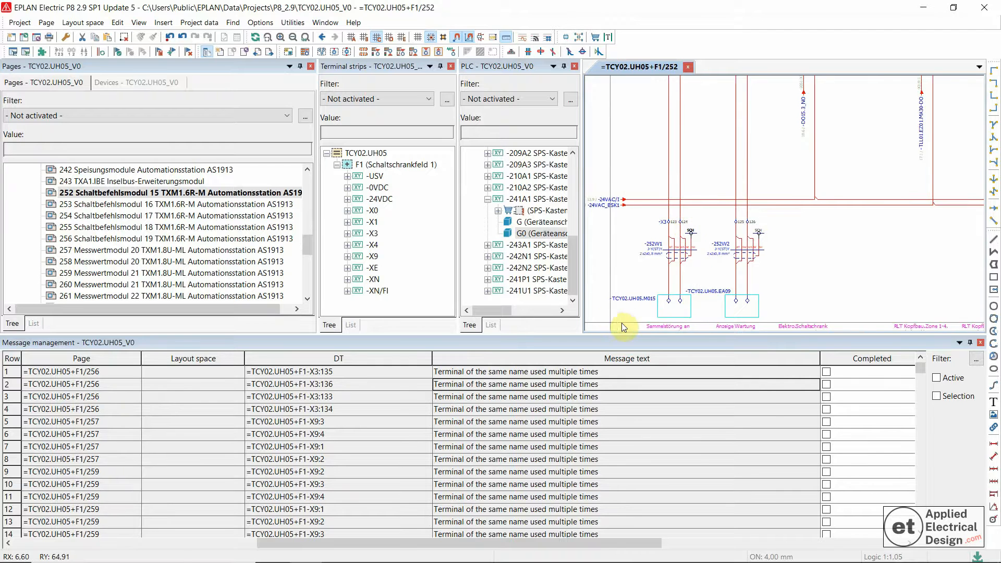
pyautogui.scroll(3, 624, 323)
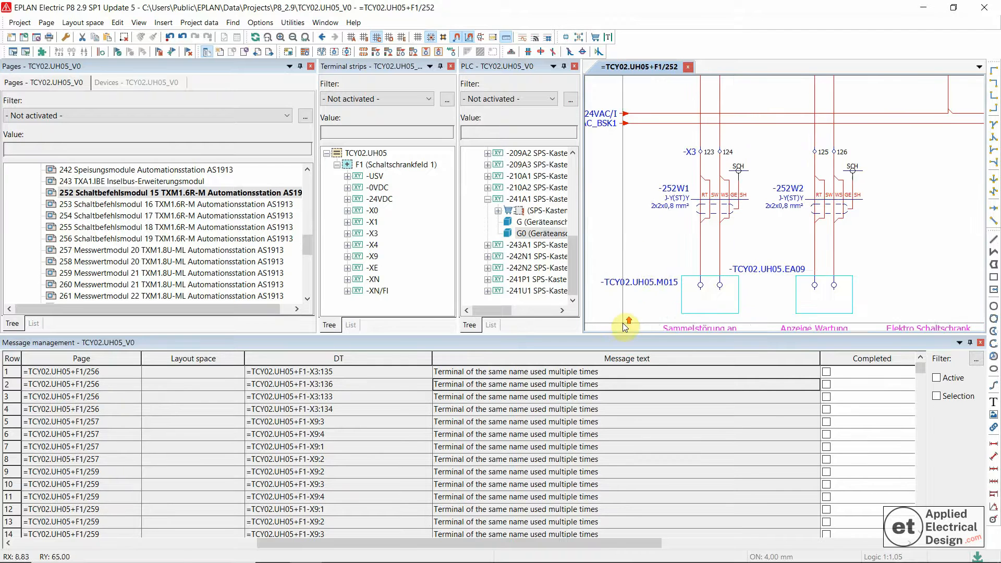
pyautogui.click(656, 283)
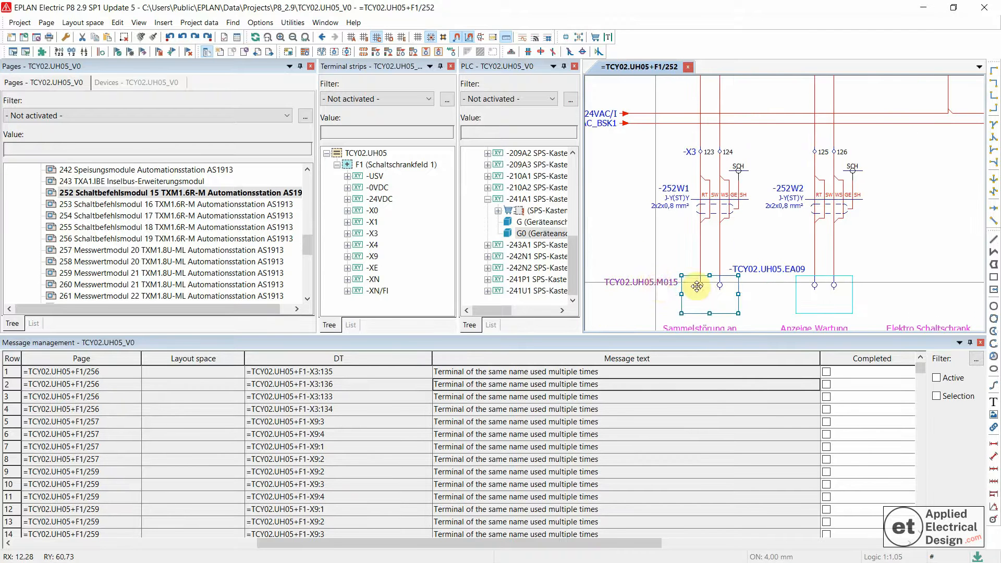
pyautogui.doubleClick(640, 283)
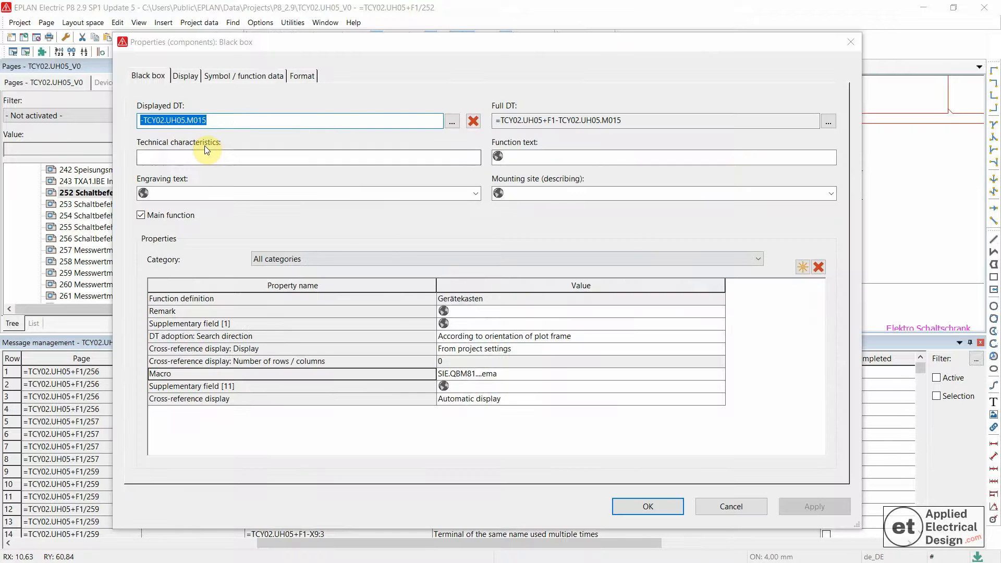
pyautogui.press('BackSpace')
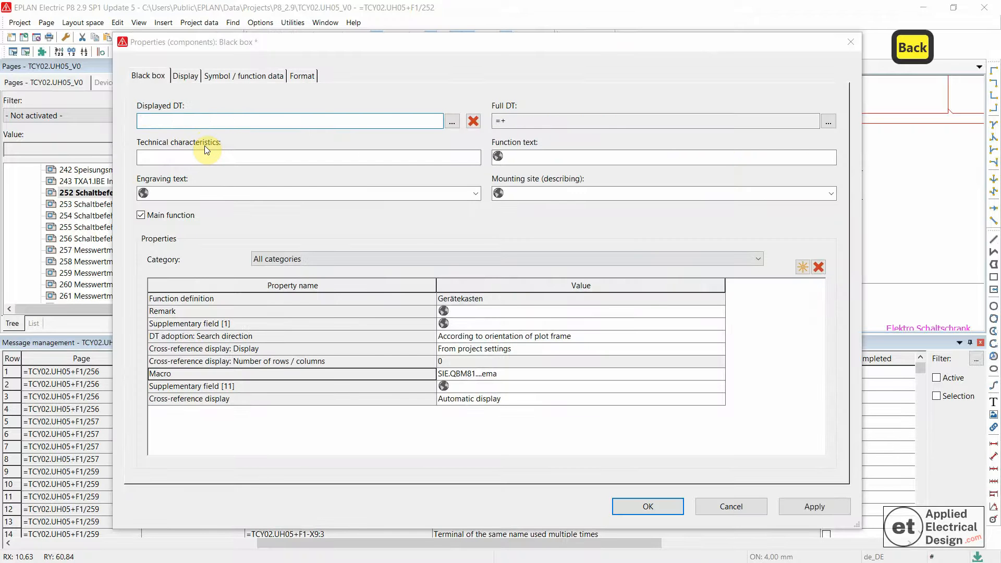
pyautogui.click(650, 506)
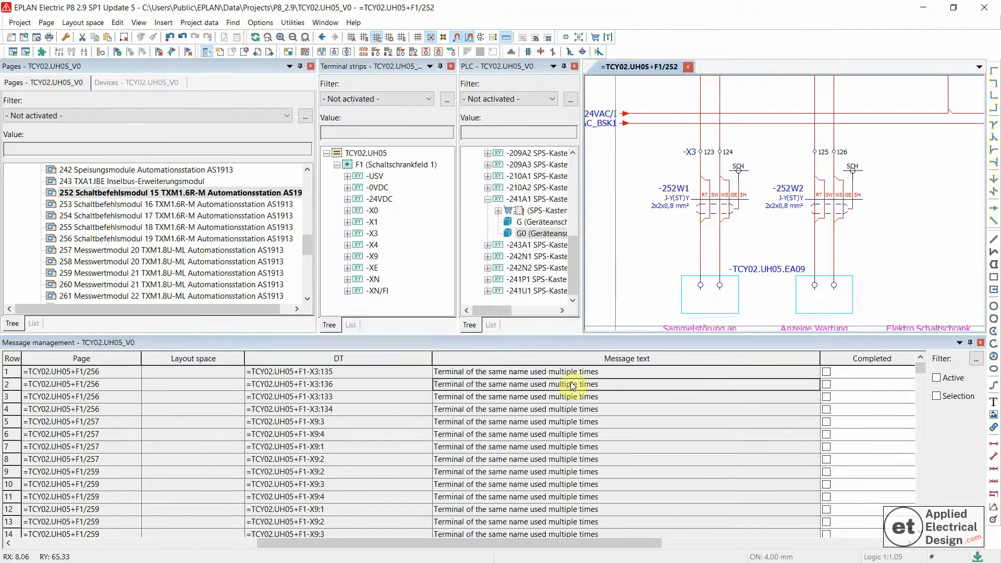
# - Run the project check again with the Offline settings after clearing the black box's DT
pyautogui.click(550, 398)
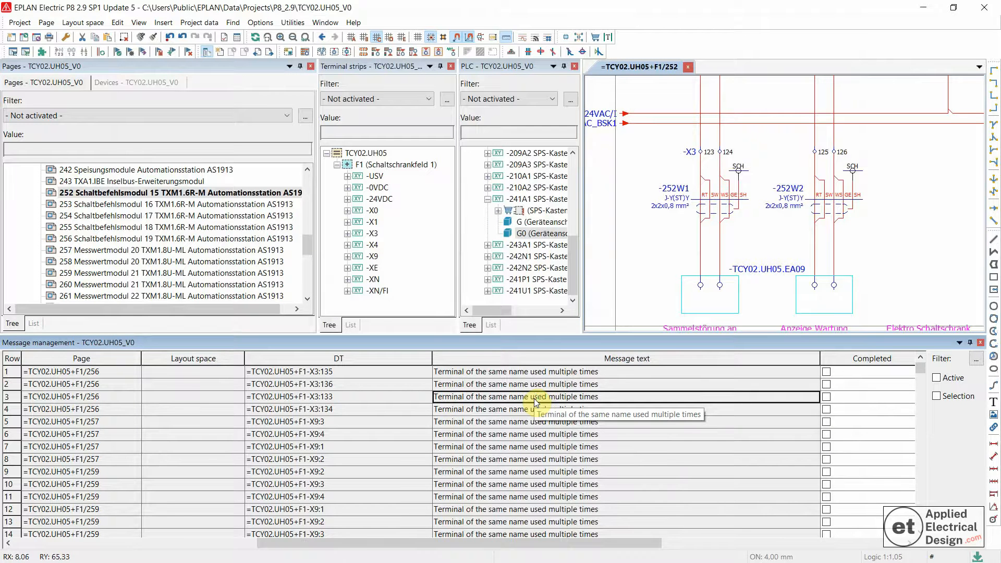
pyautogui.rightClick(535, 403)
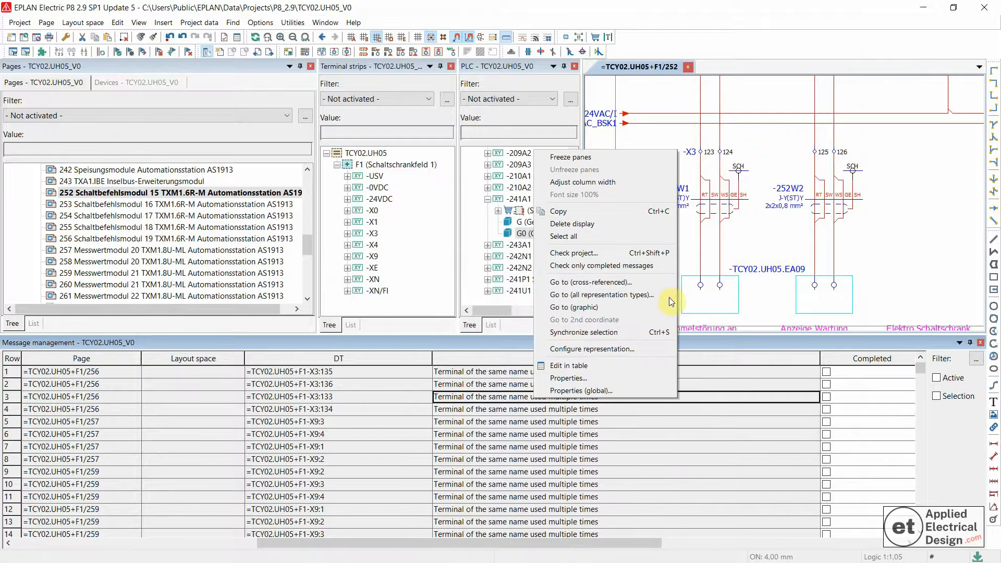
pyautogui.click(693, 240)
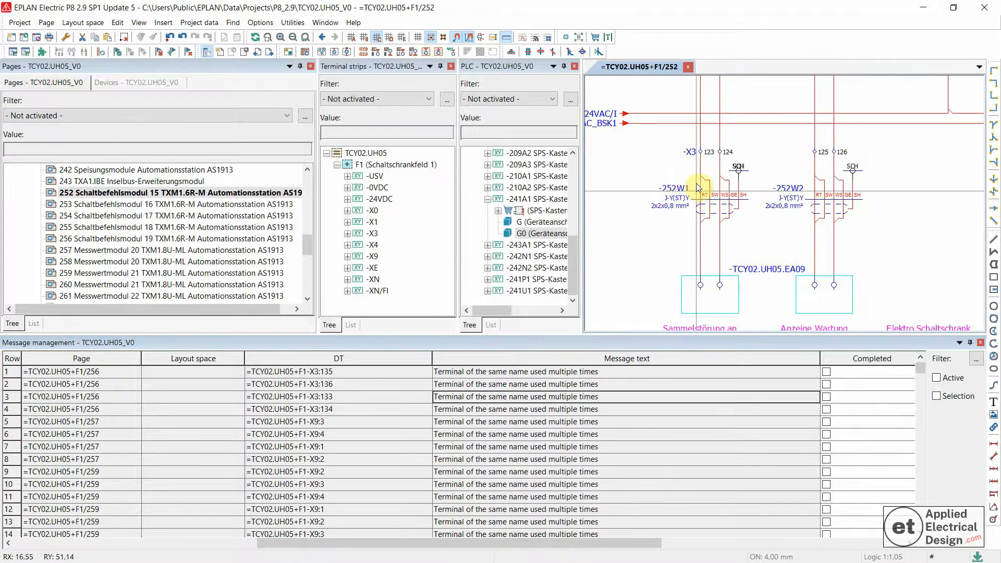
pyautogui.rightClick(533, 422)
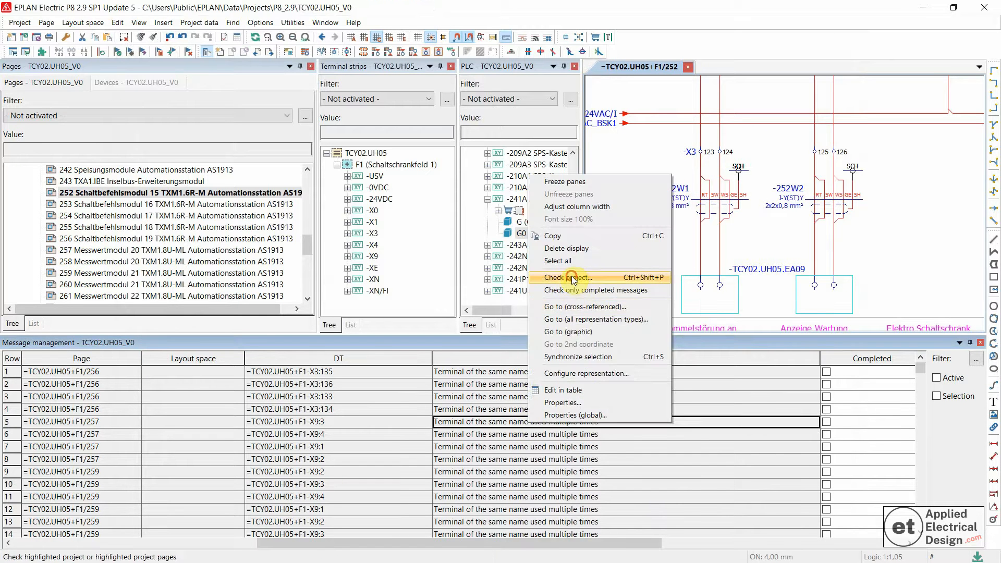
pyautogui.click(574, 283)
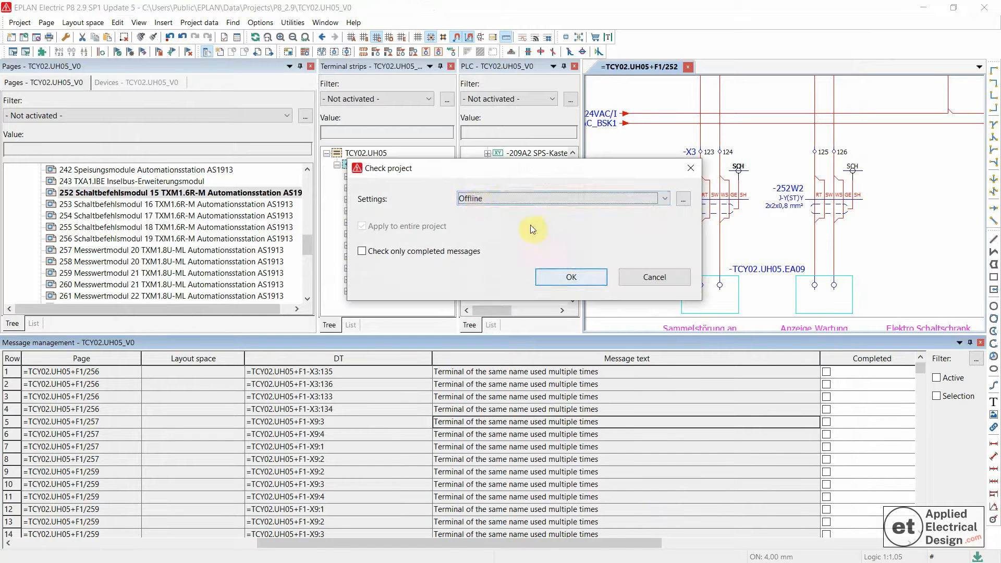
pyautogui.click(572, 281)
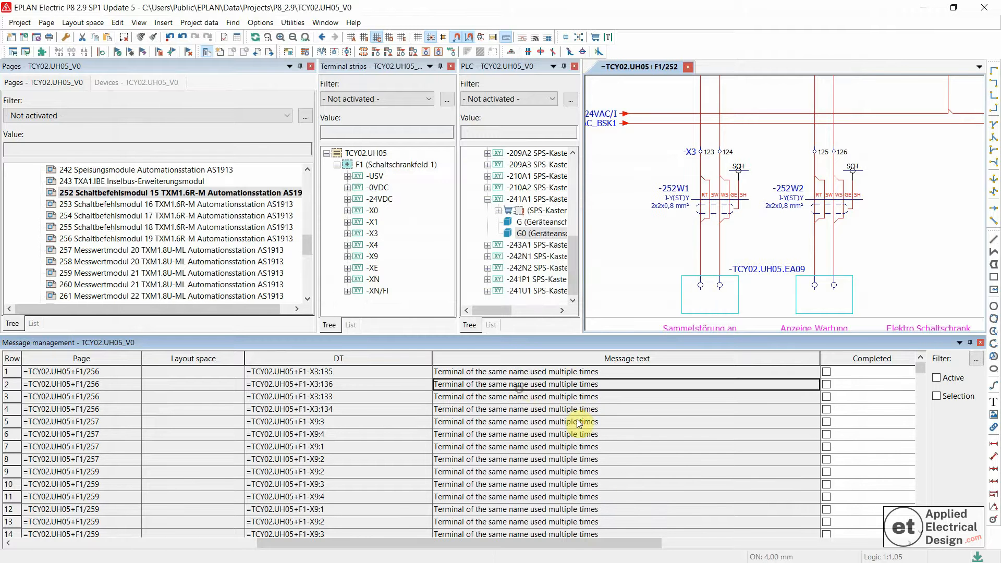
# - Locate the "Cable target with incomplete DT" message for -252W1 and jump to that cable and its black box on page 252
pyautogui.scroll(-7, 664, 462)
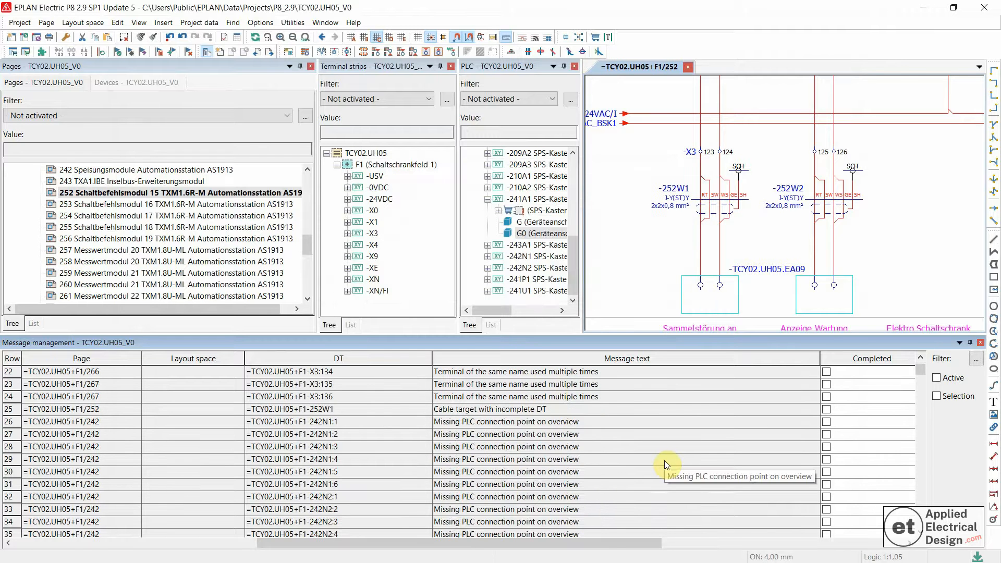
pyautogui.click(493, 409)
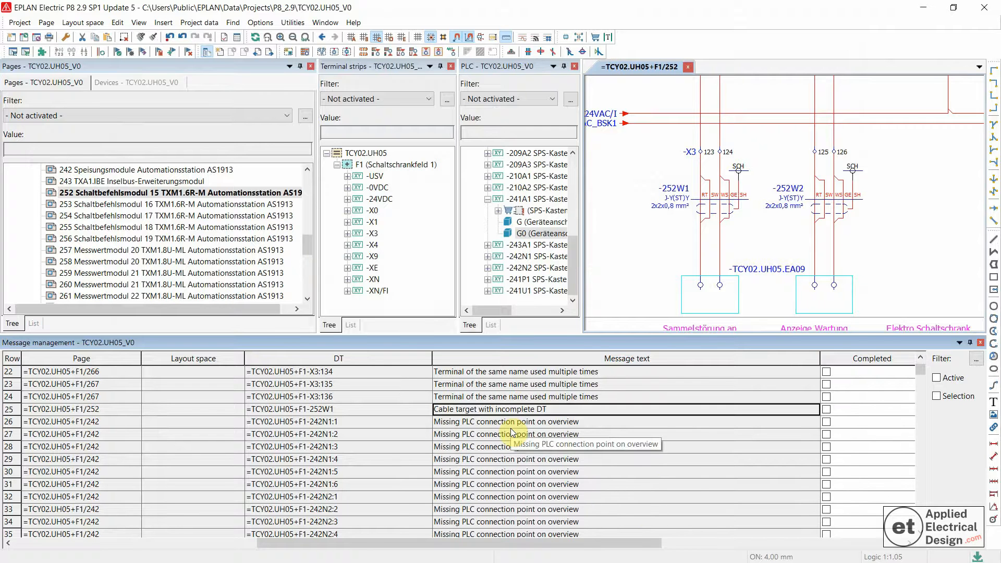
pyautogui.click(313, 409)
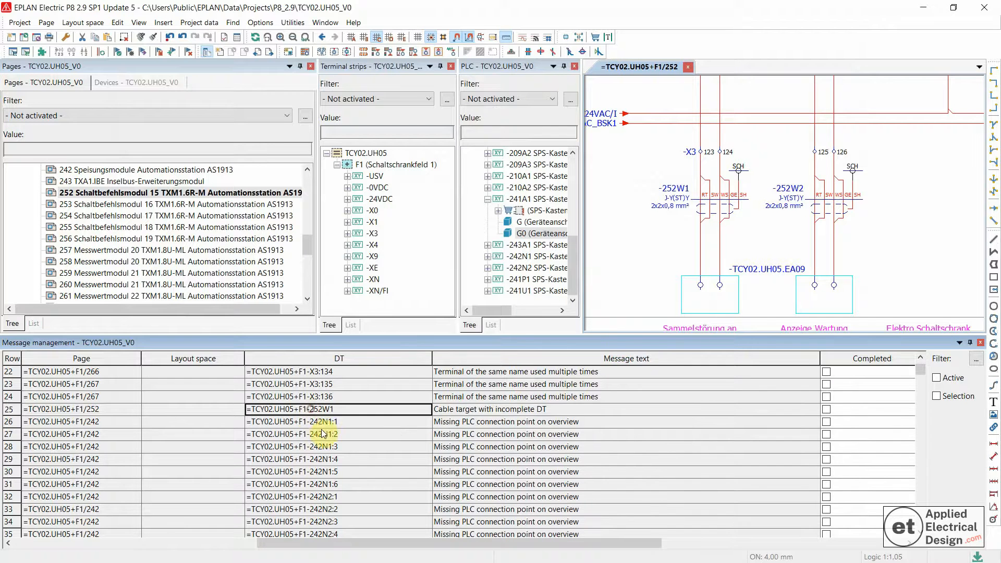
pyautogui.doubleClick(468, 410)
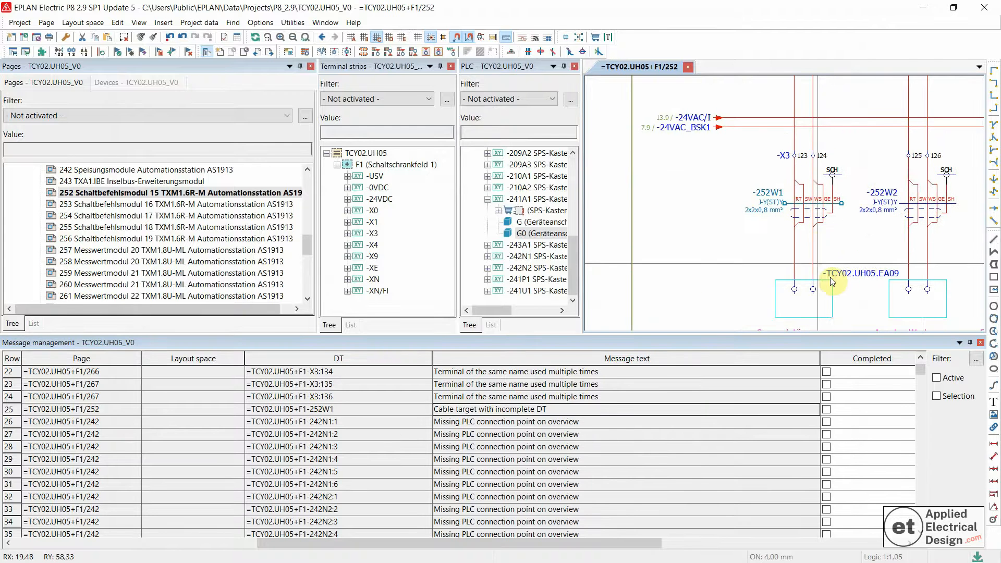
pyautogui.click(747, 236)
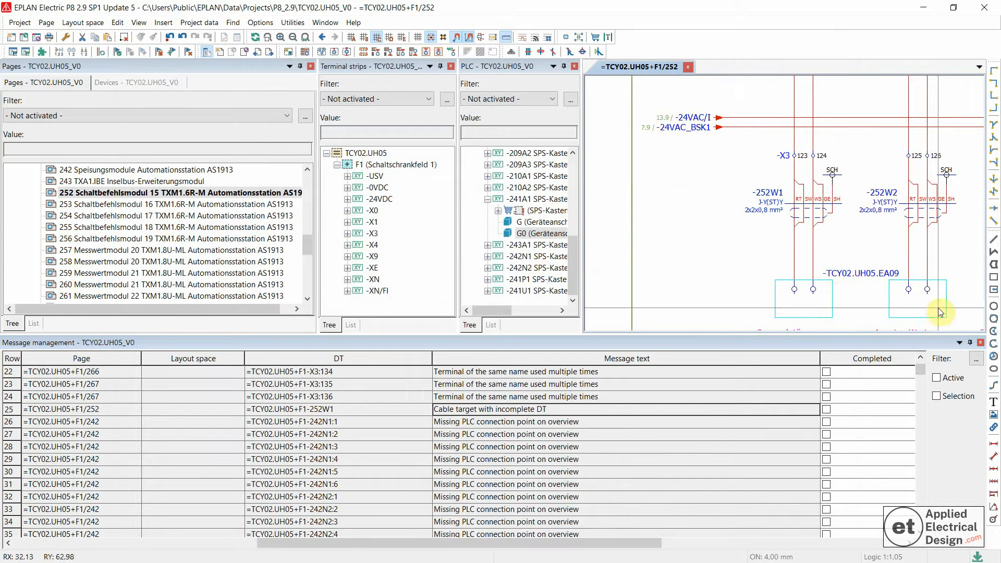
pyautogui.scroll(2, 822, 197)
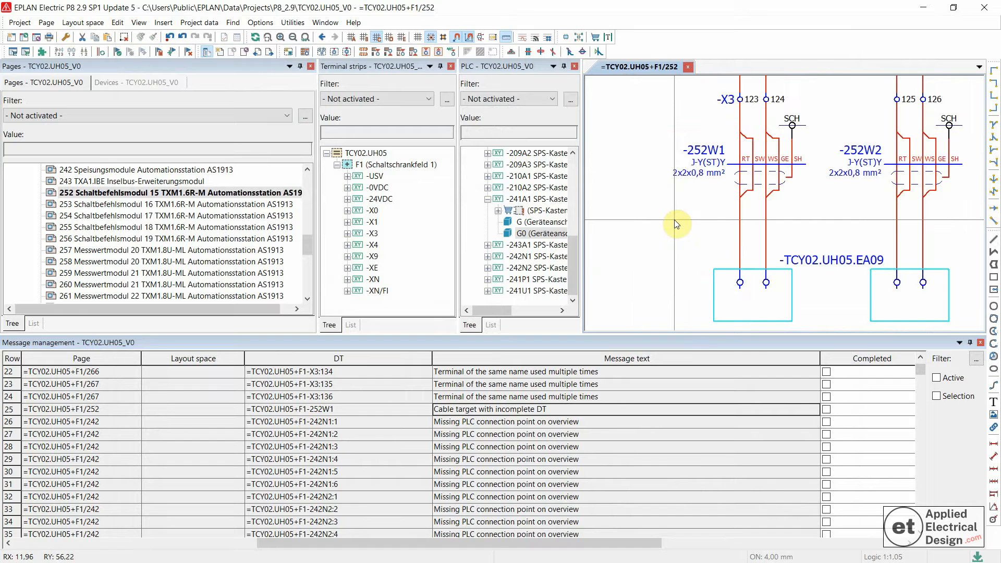